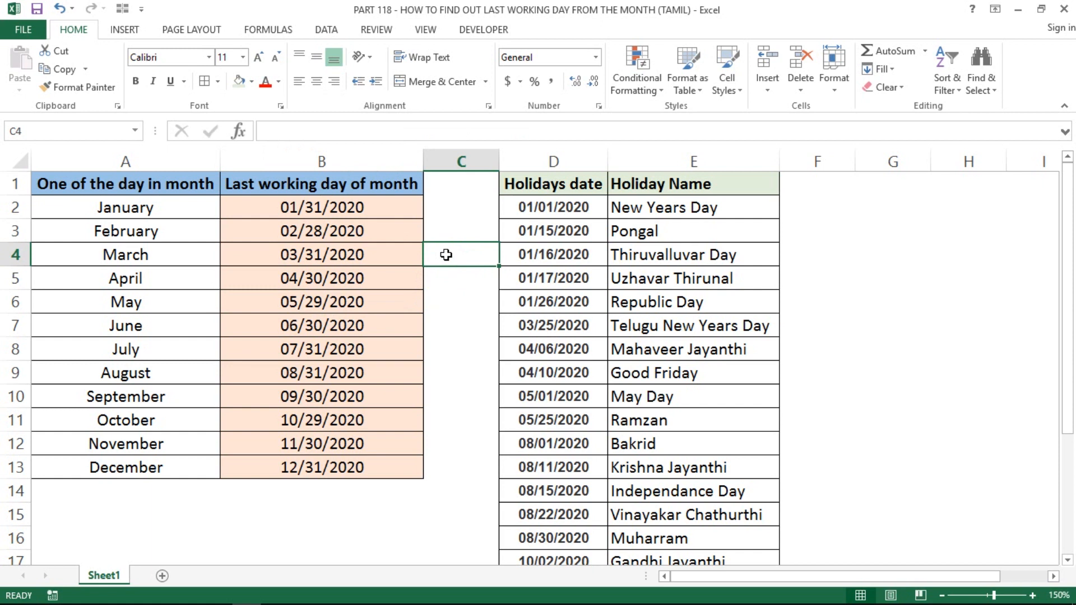
Examine the last working day formula in B2 and the month cell it refers to
click(445, 279)
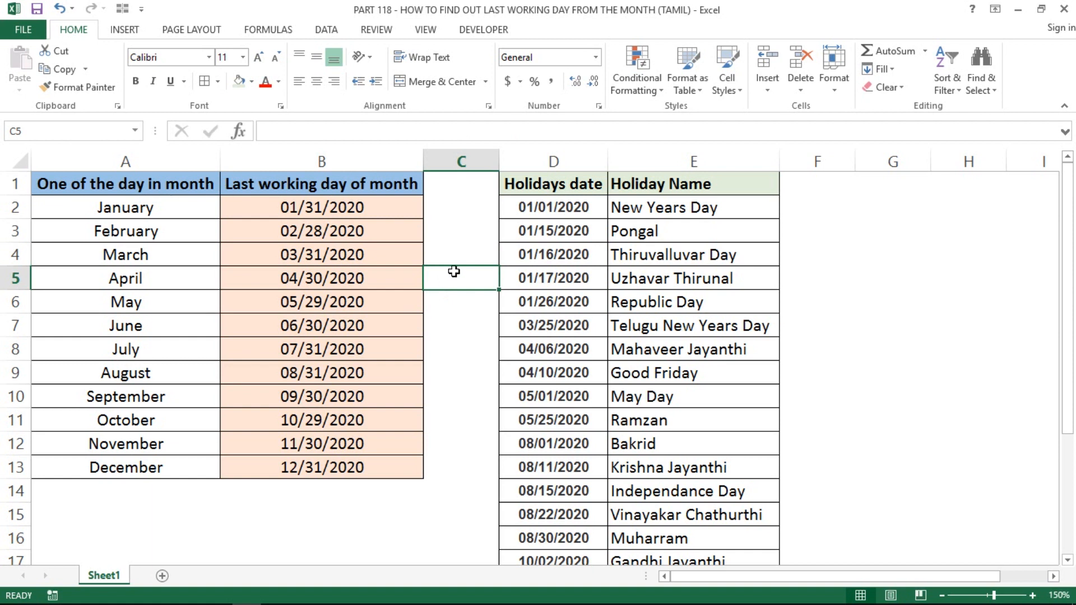
click(454, 270)
click(460, 252)
click(342, 212)
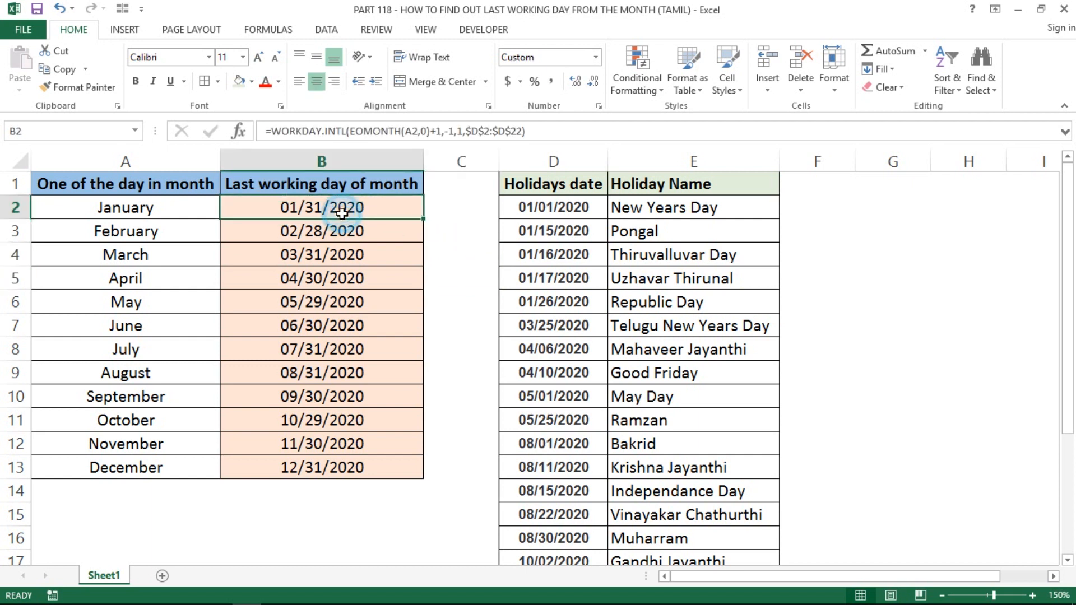
click(155, 214)
click(242, 224)
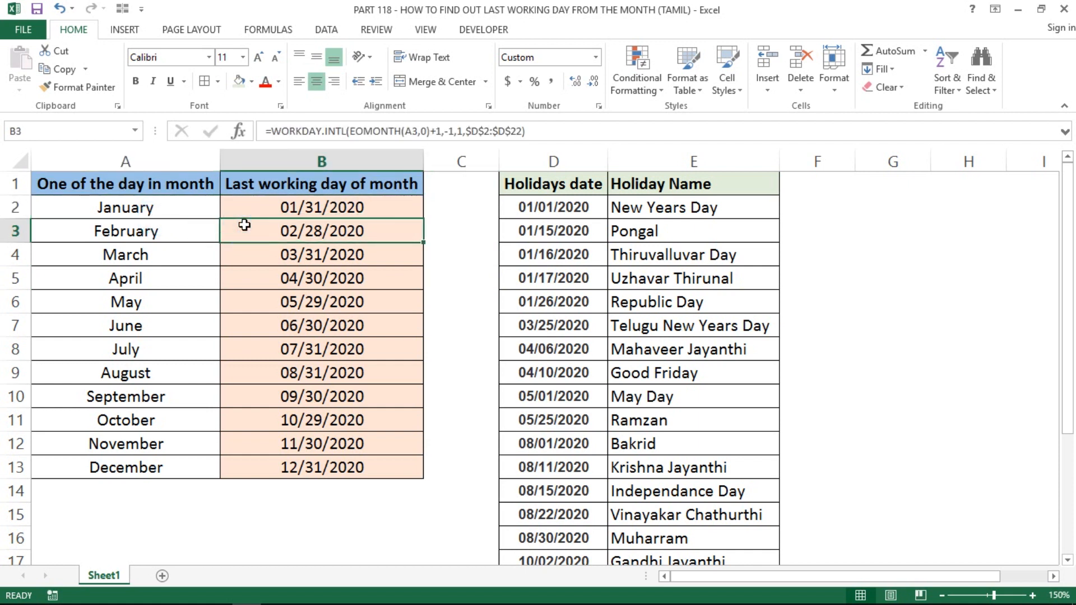
click(338, 209)
double_click(339, 209)
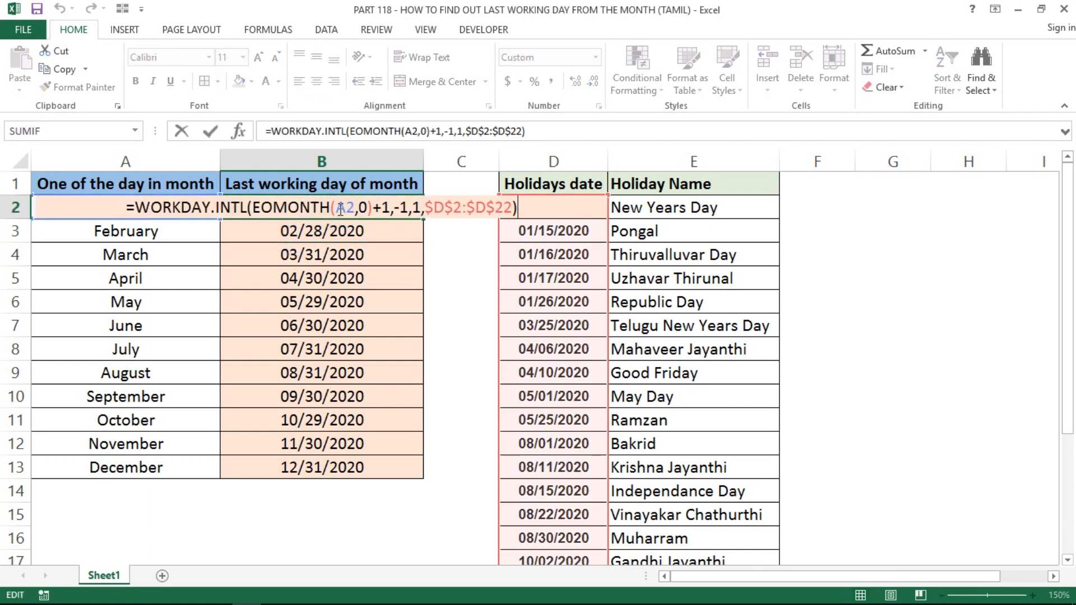
key(Escape)
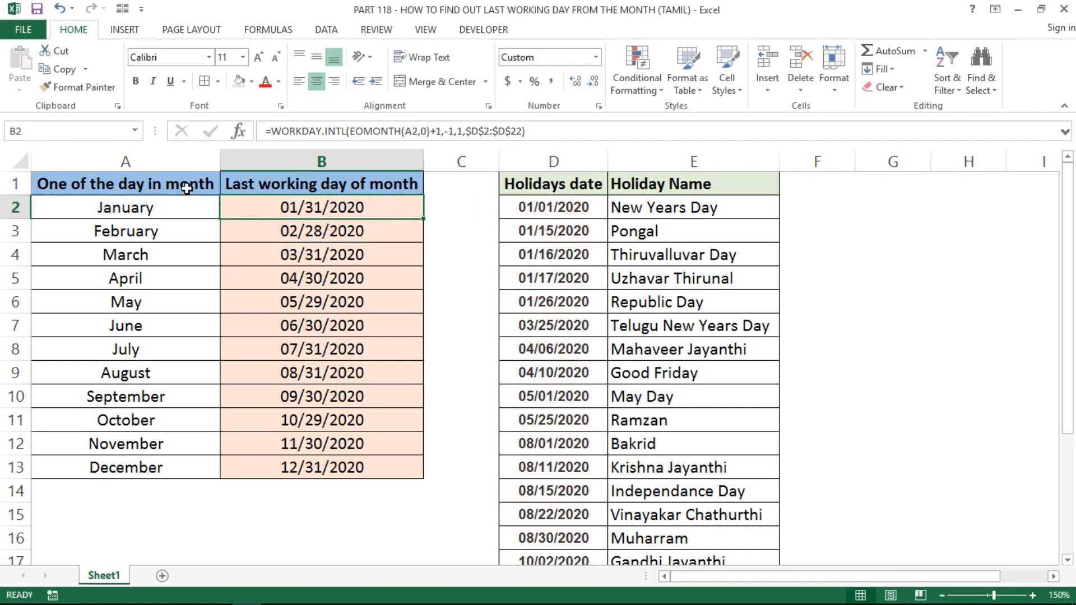
Compare the January entry in A2 with its formula in B2, and review the last working days in B2:B13
click(150, 201)
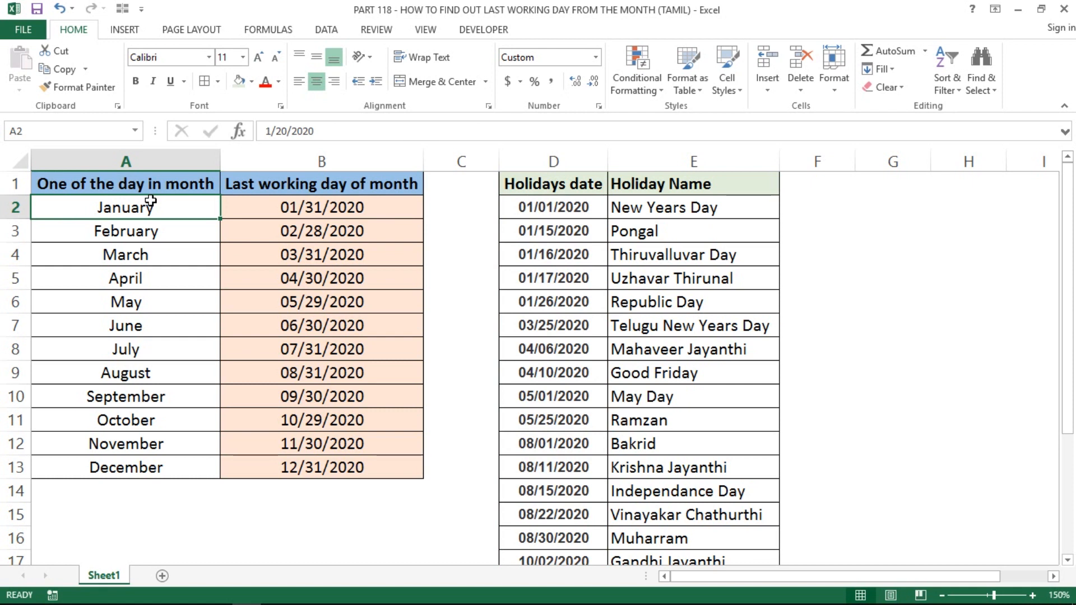
key(Right)
key(Left)
key(Right)
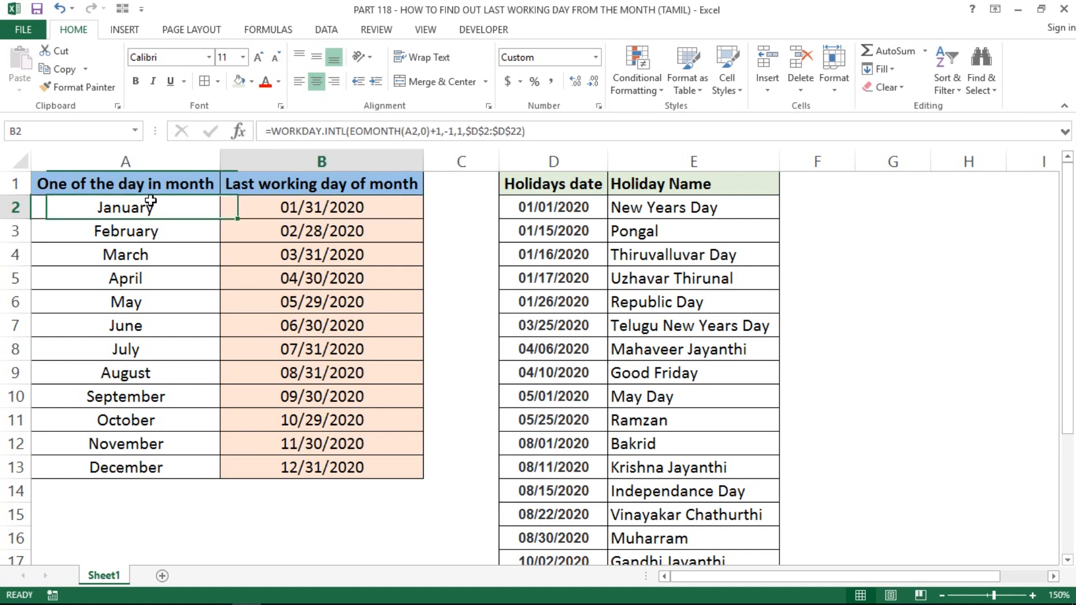
key(Left)
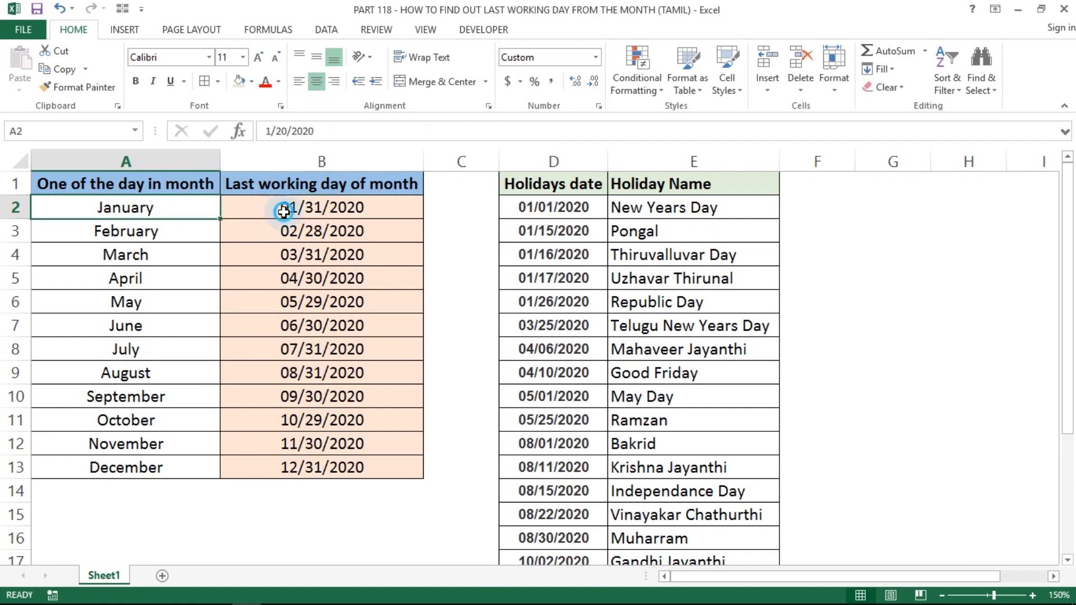
click(304, 204)
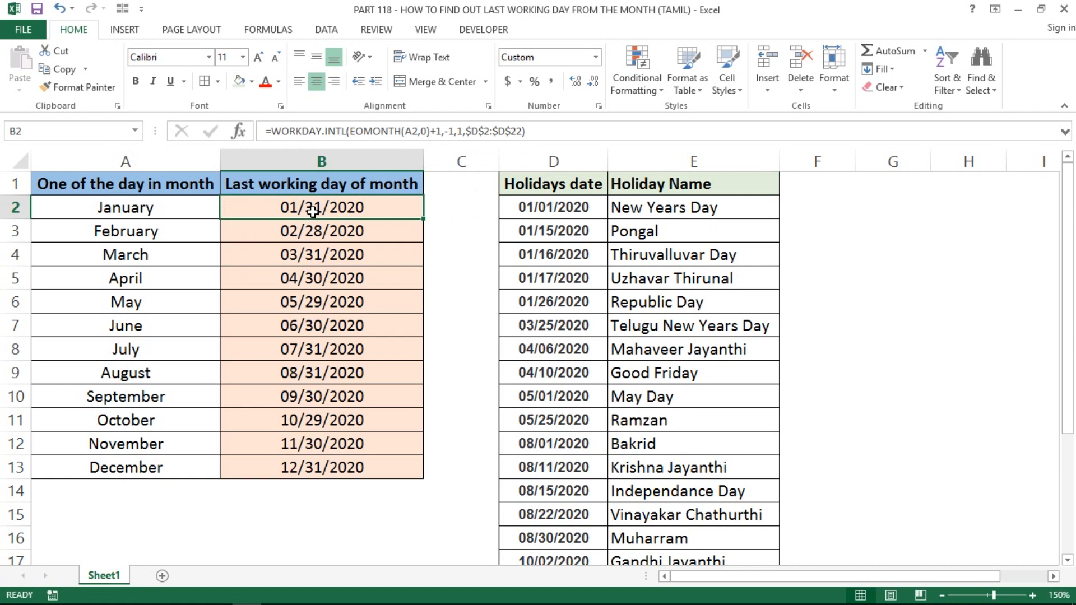
key(ctrl+shift+Down)
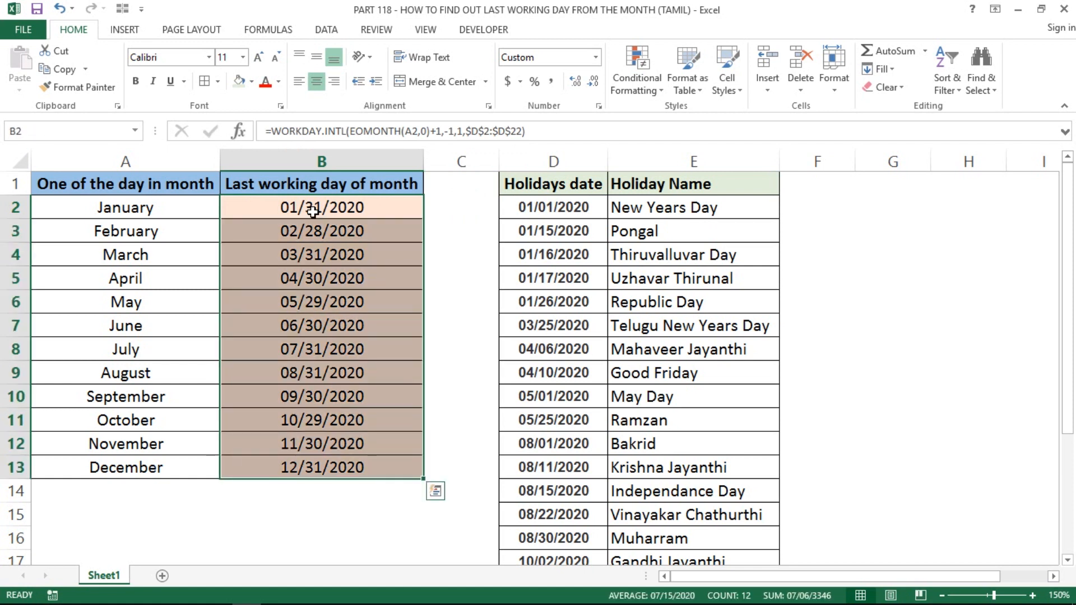
Apply the custom number format mm/dd/yyyy to the month cells A2:A13
key(Up)
key(Left)
key(Down)
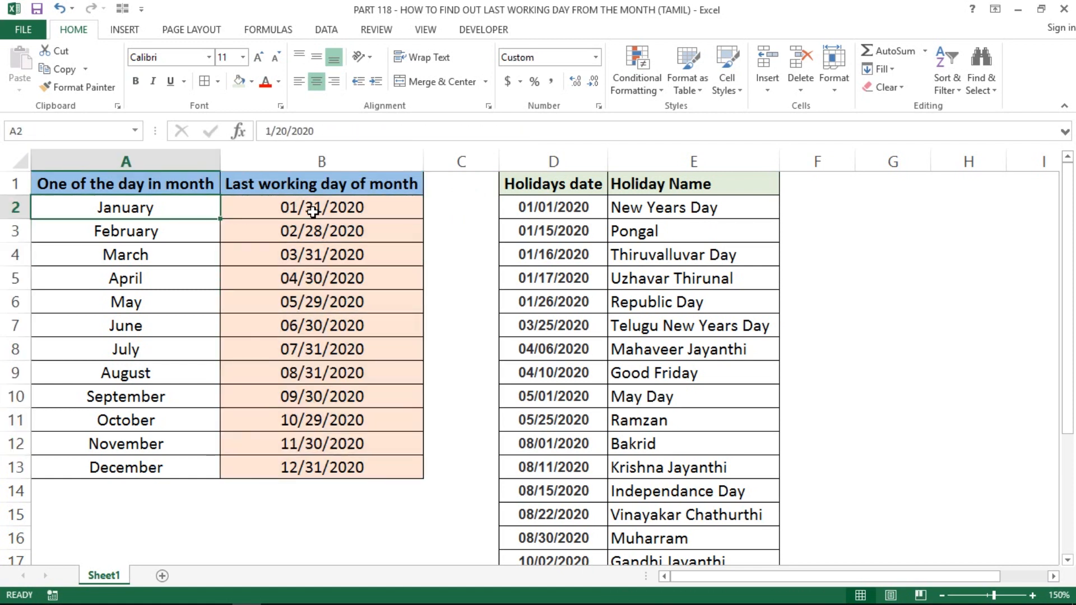
key(ctrl+shift+Down)
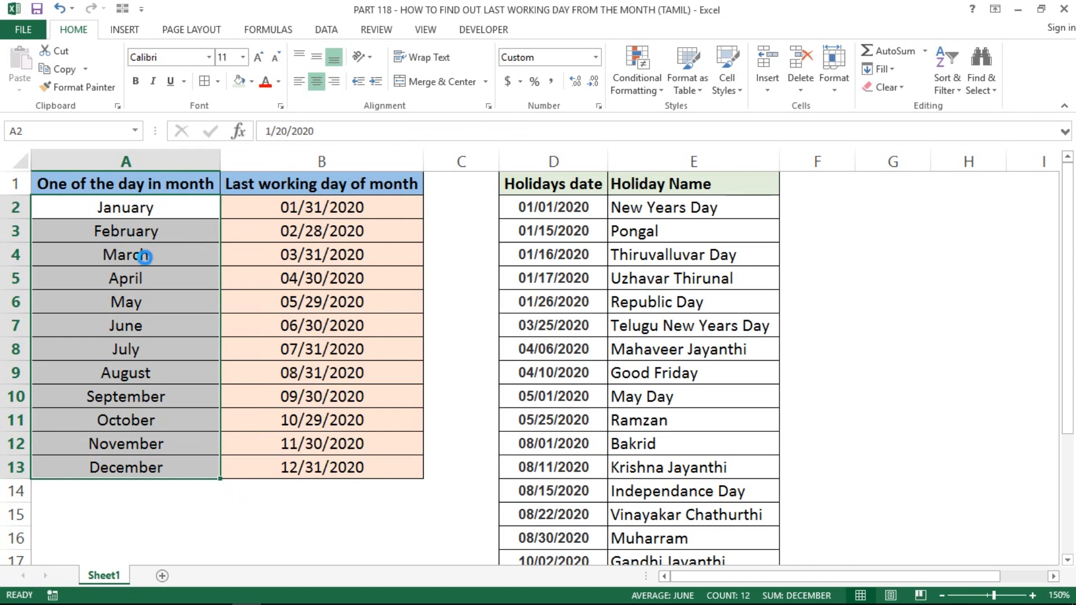
key(ctrl+1)
click(353, 191)
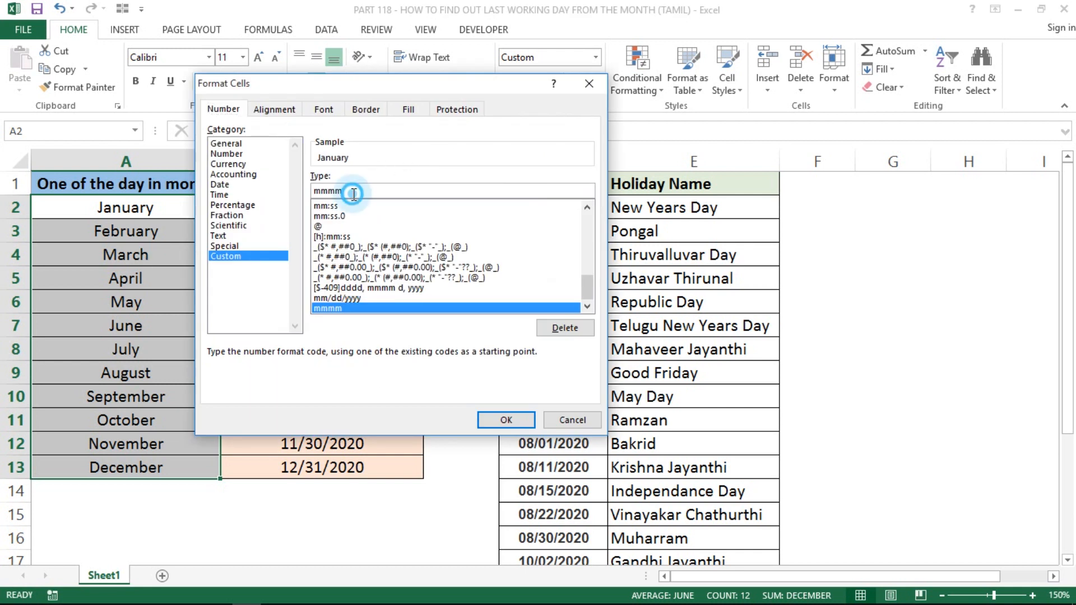
key(BackSpace)
key(BackSpace)
key(BackSpace)
key(BackSpace)
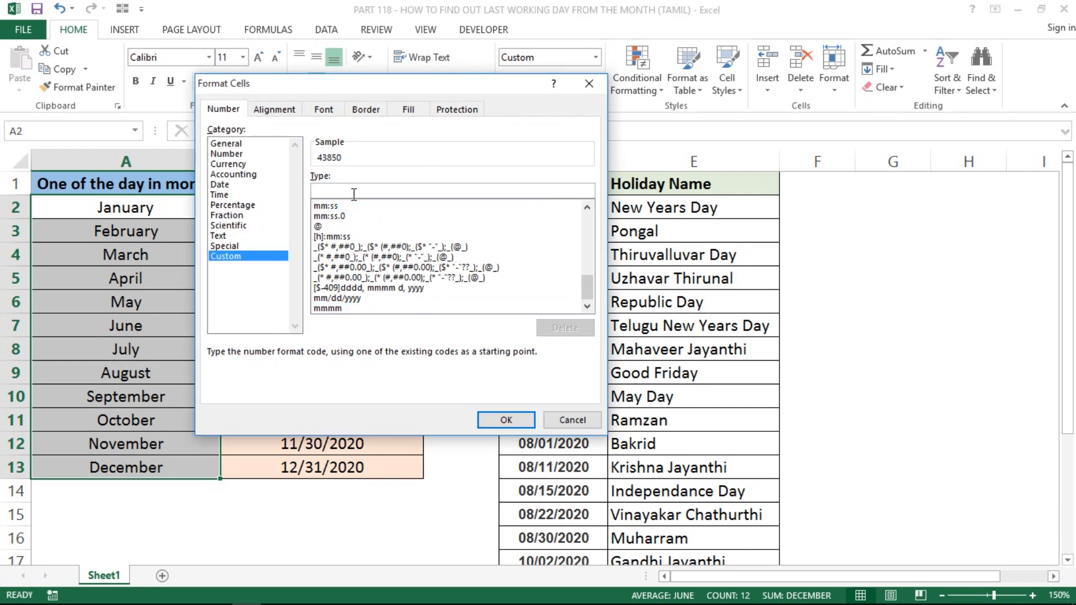
text(mm)
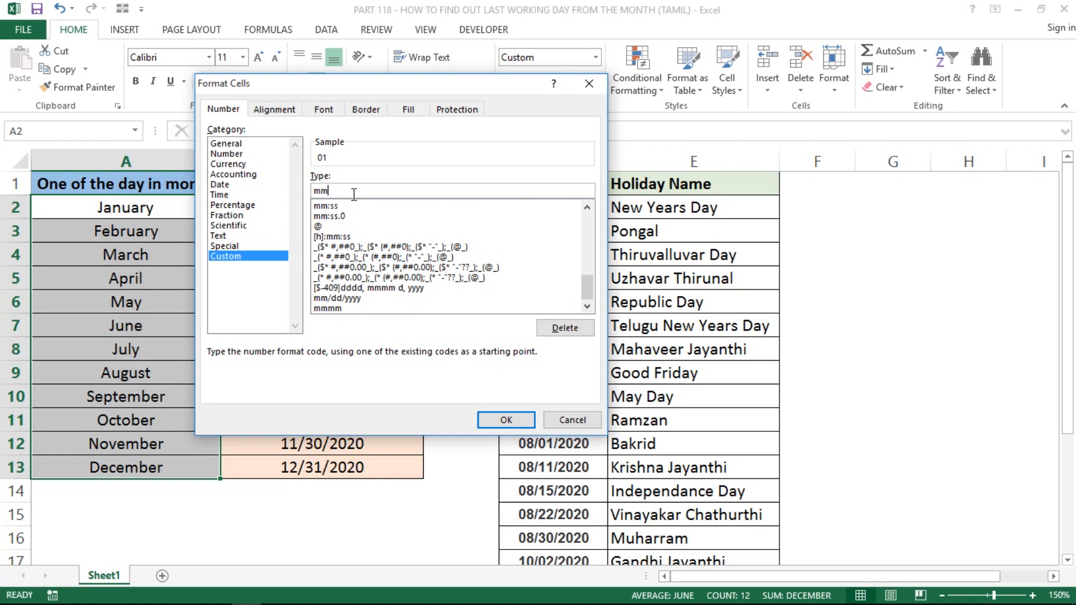
text(/dd/yyyy)
key(Return)
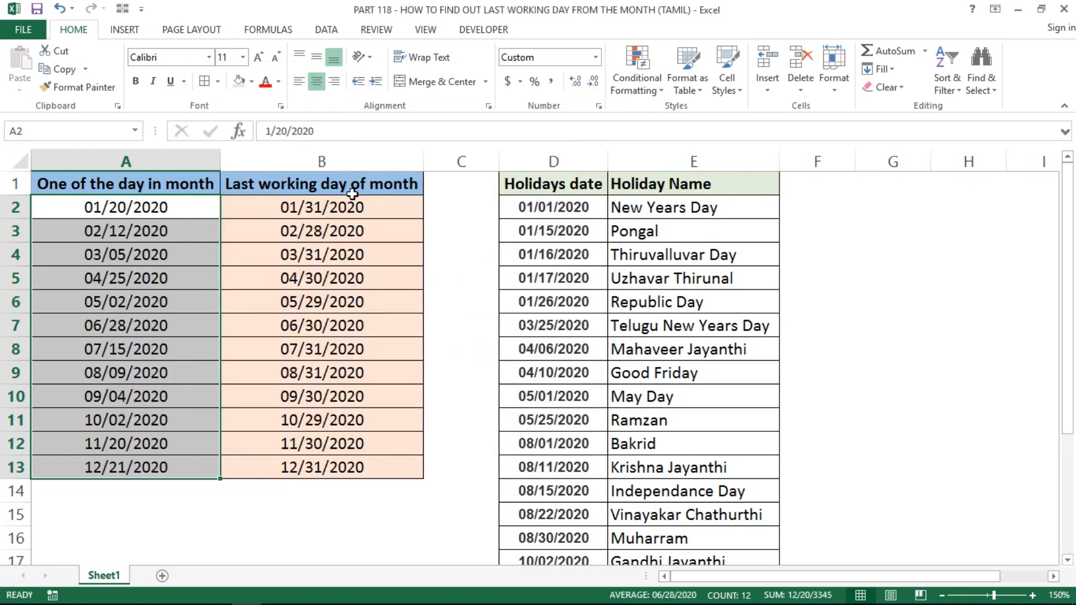
Review the full dates in column A, checking the individual entries in A2 to A5
click(150, 209)
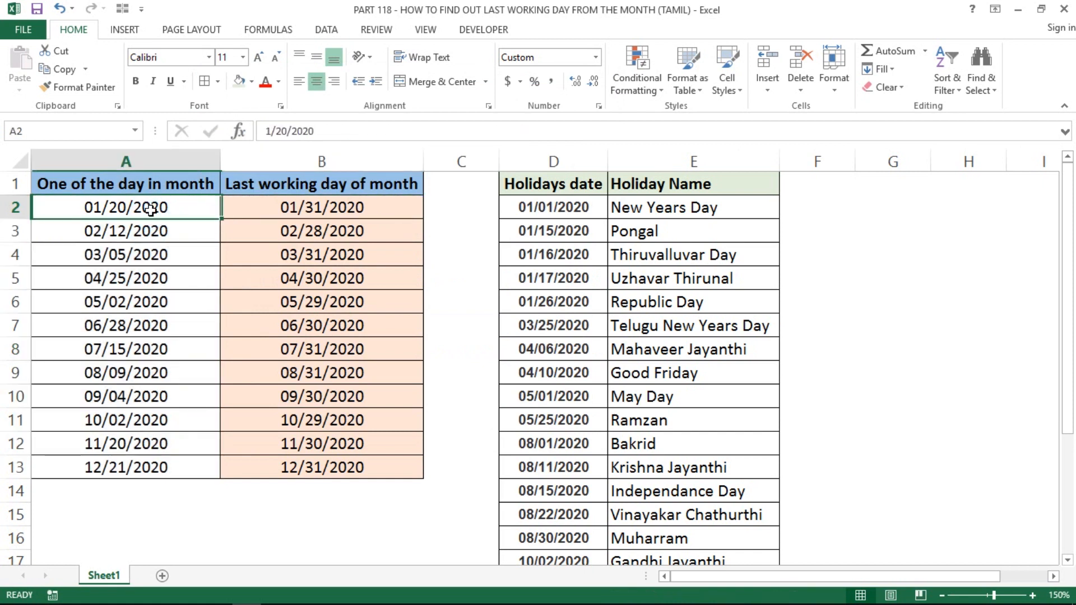
key(Up)
key(Down)
key(ctrl+shift+Down)
key(Up)
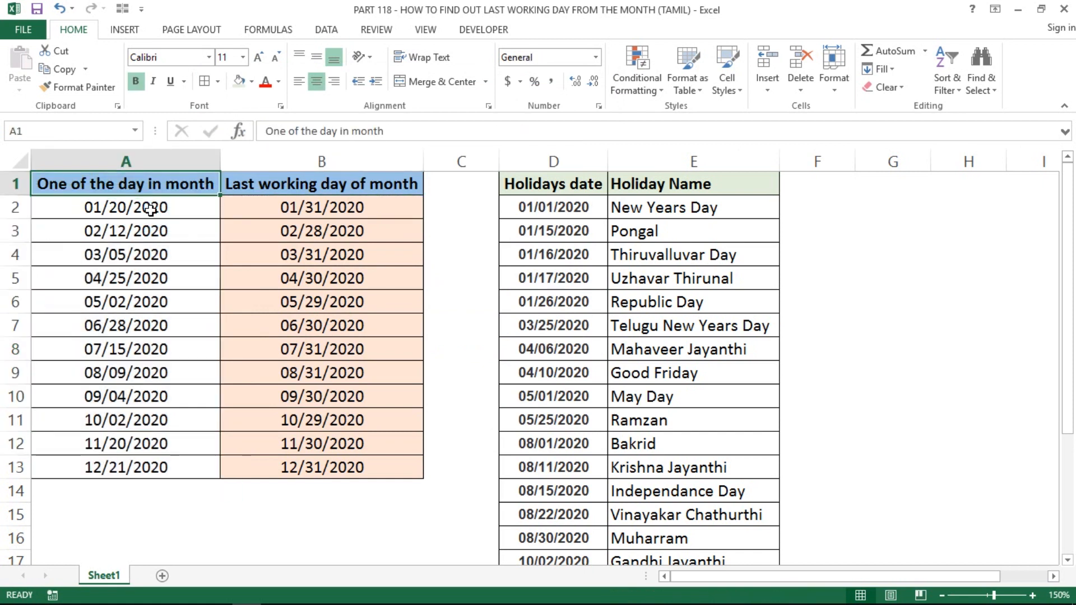
key(Down)
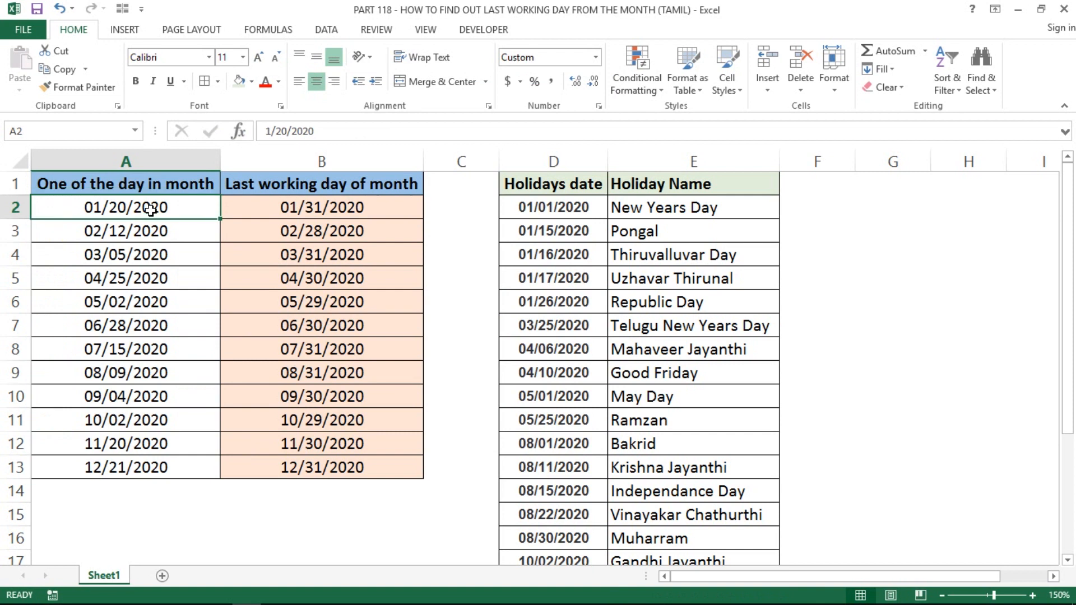
key(Right)
key(Left)
click(119, 209)
click(104, 232)
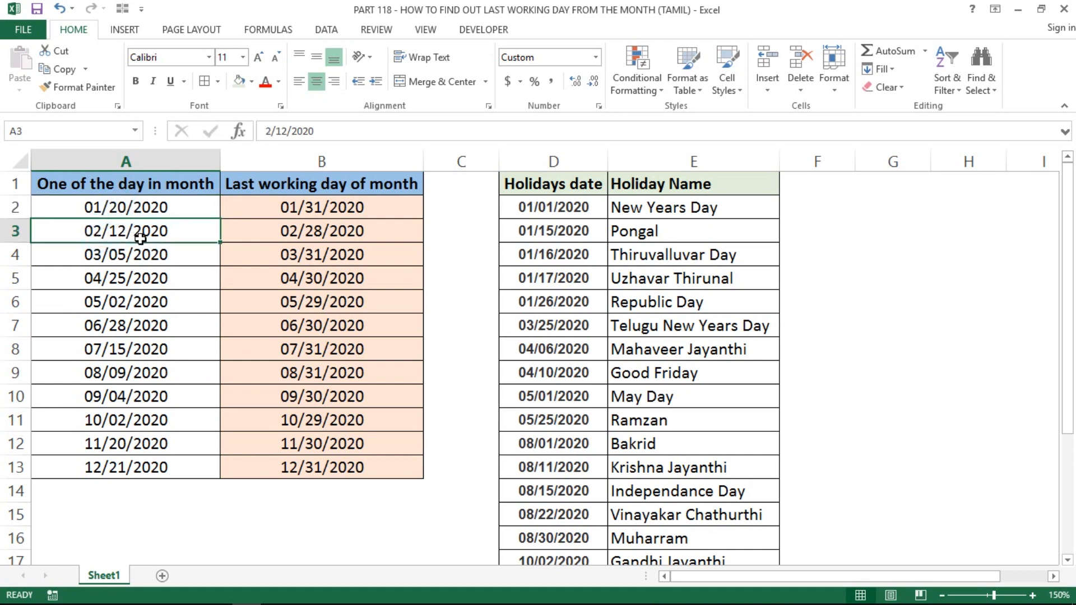
click(104, 254)
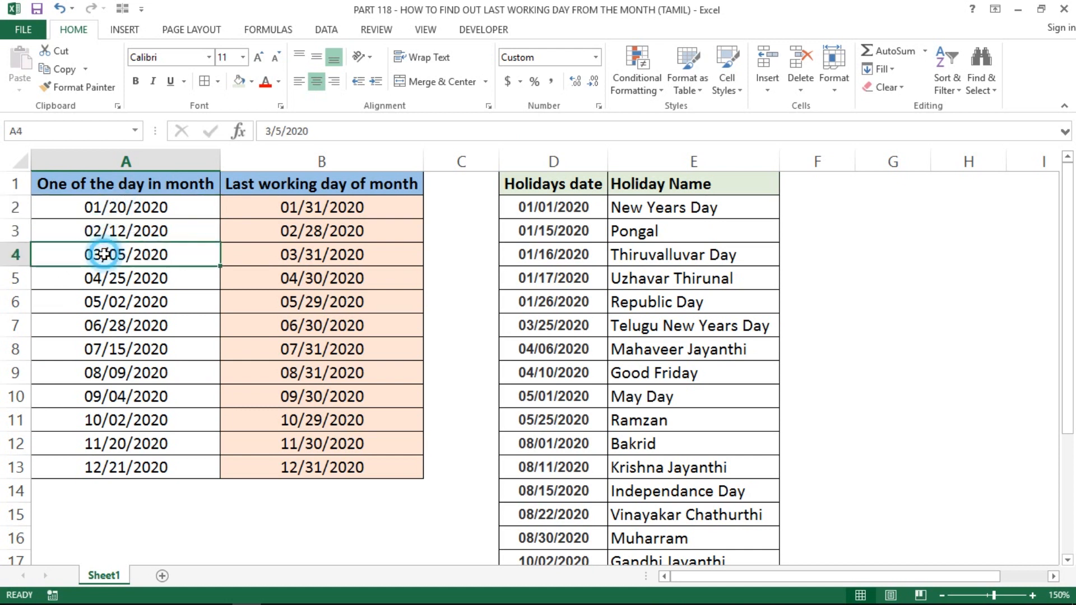
click(113, 282)
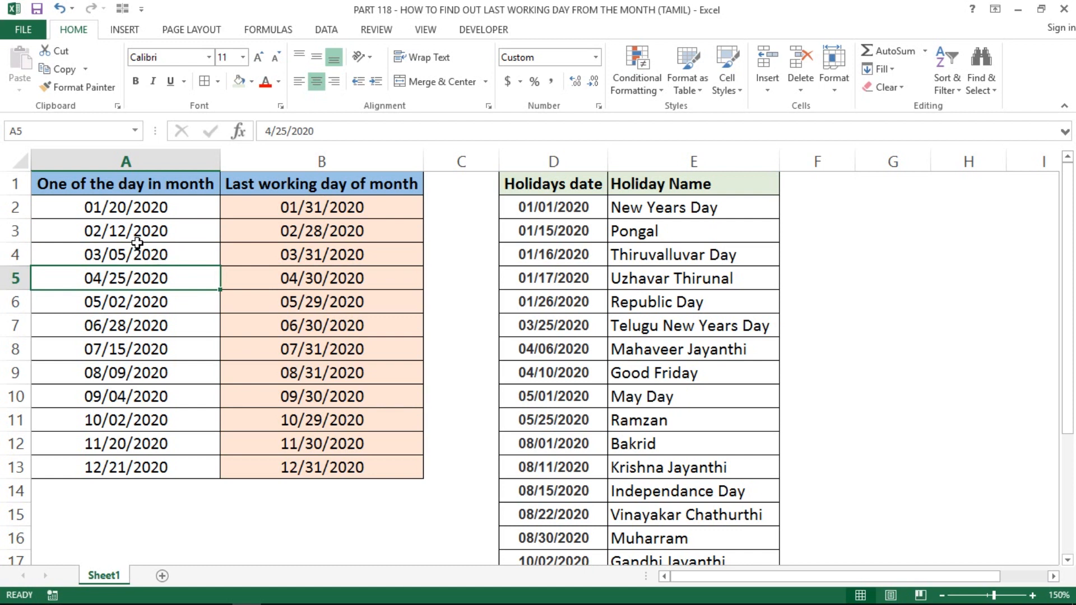
Fill the last working day formula from B2 down through B13
click(142, 204)
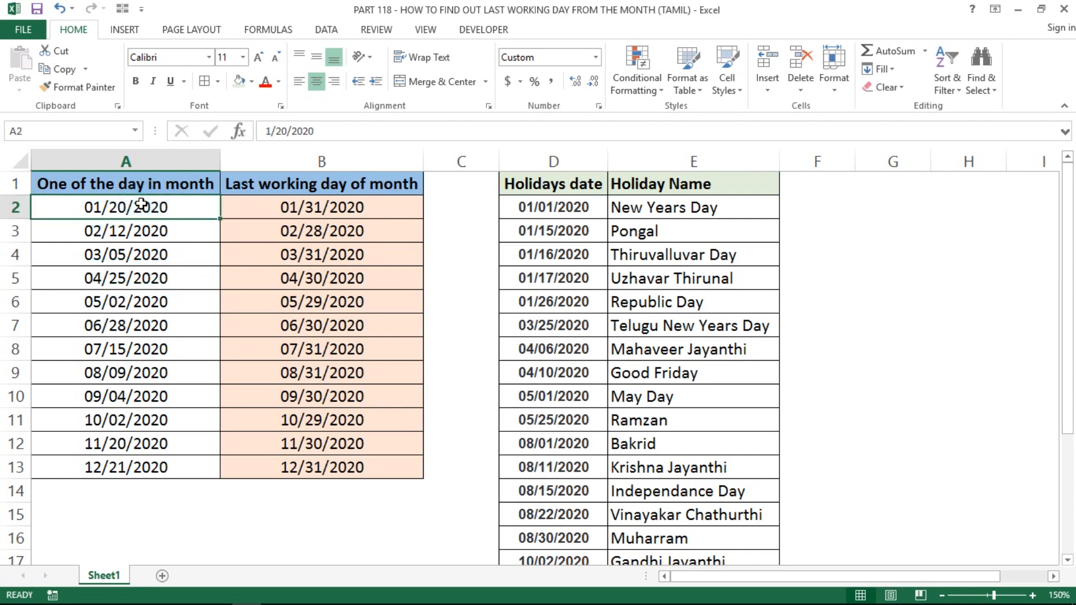
key(Right)
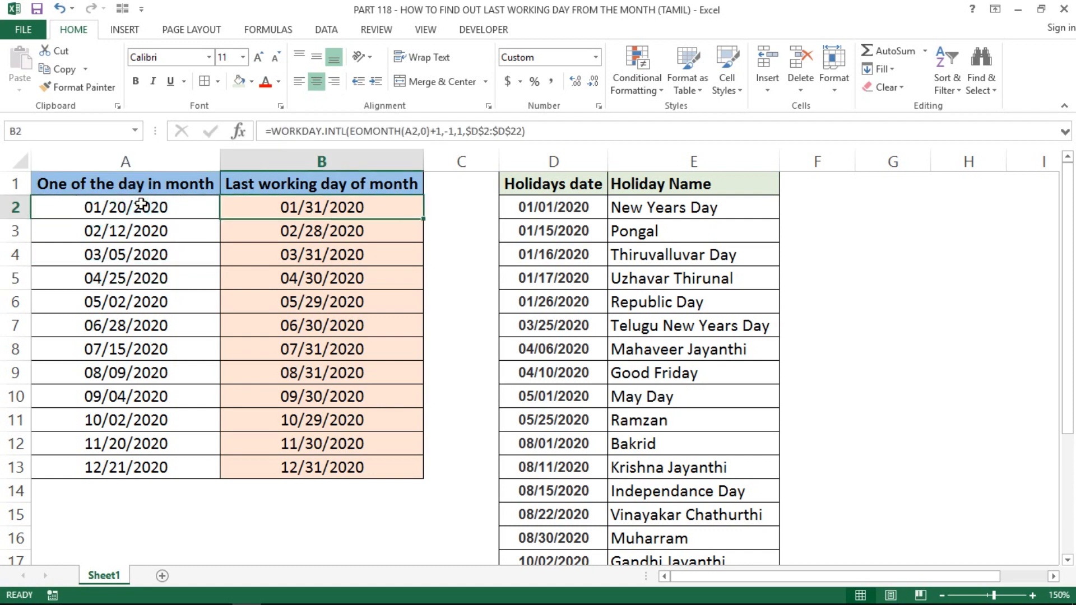
key(ctrl+shift+Down)
key(ctrl+d)
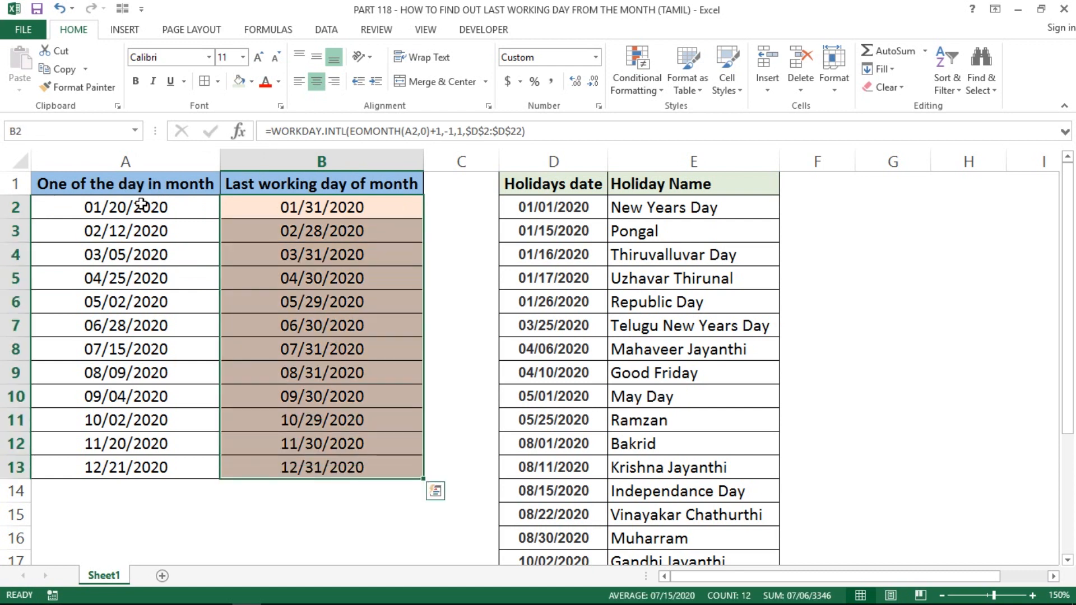
click(142, 204)
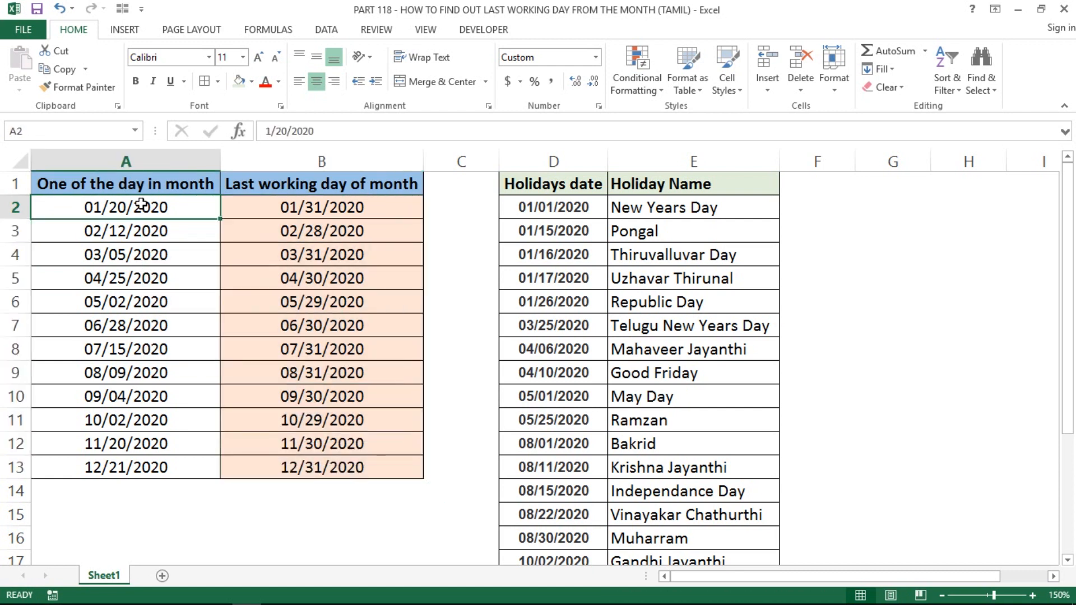
key(Right)
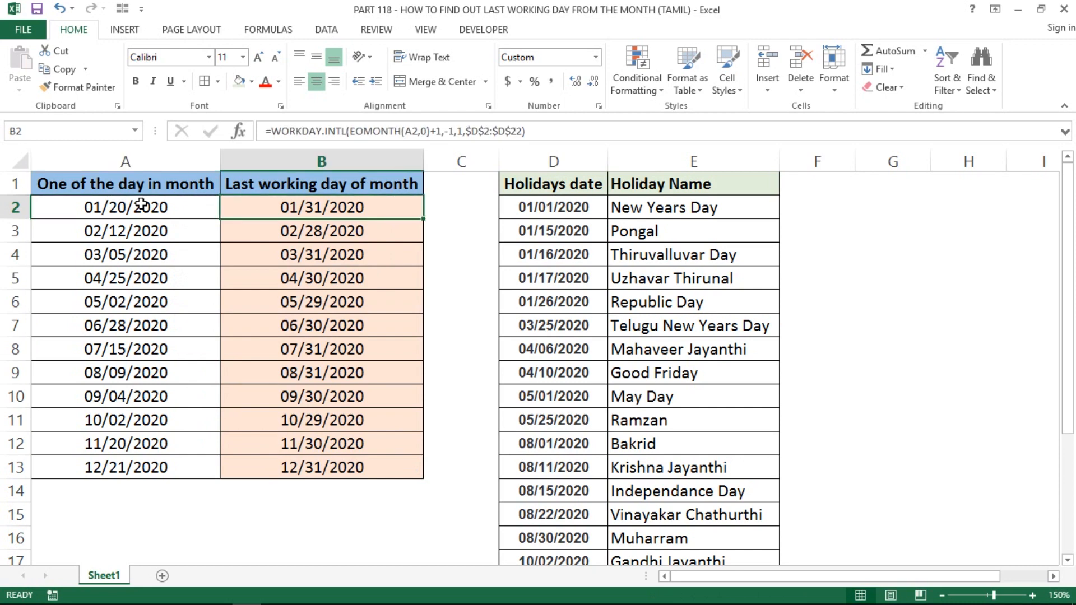
Examine the holiday dates in column D and compare the January date in A2 with its last working day in B2
click(575, 164)
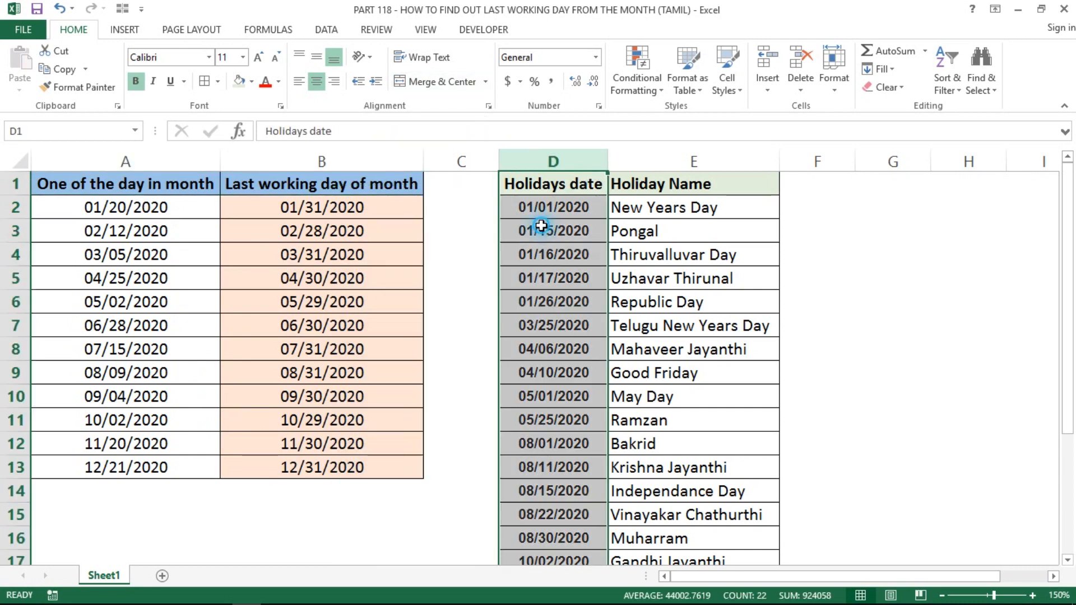
click(523, 228)
click(310, 230)
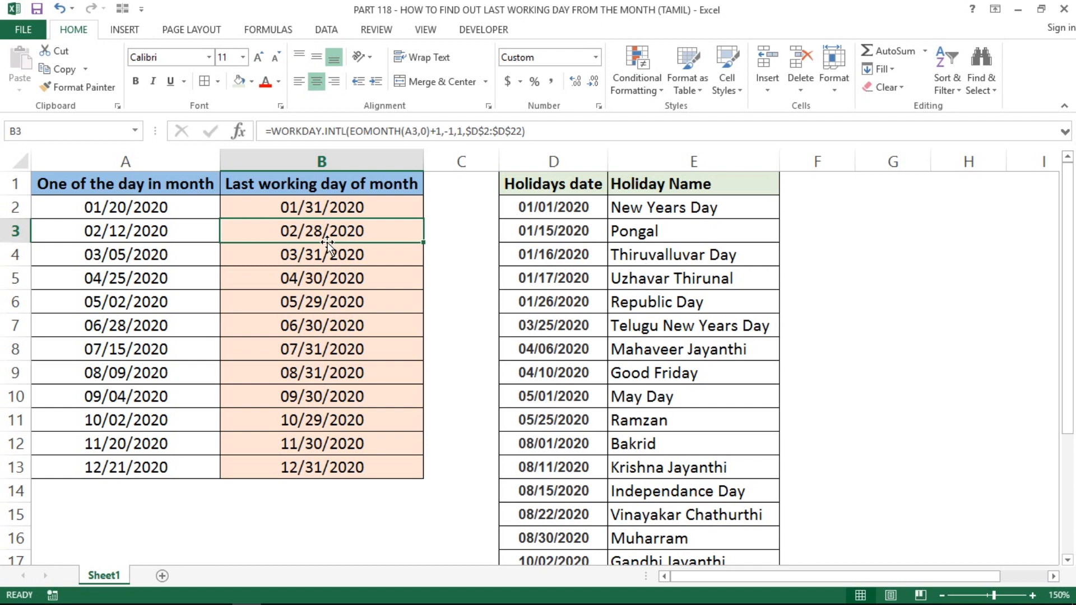
click(297, 211)
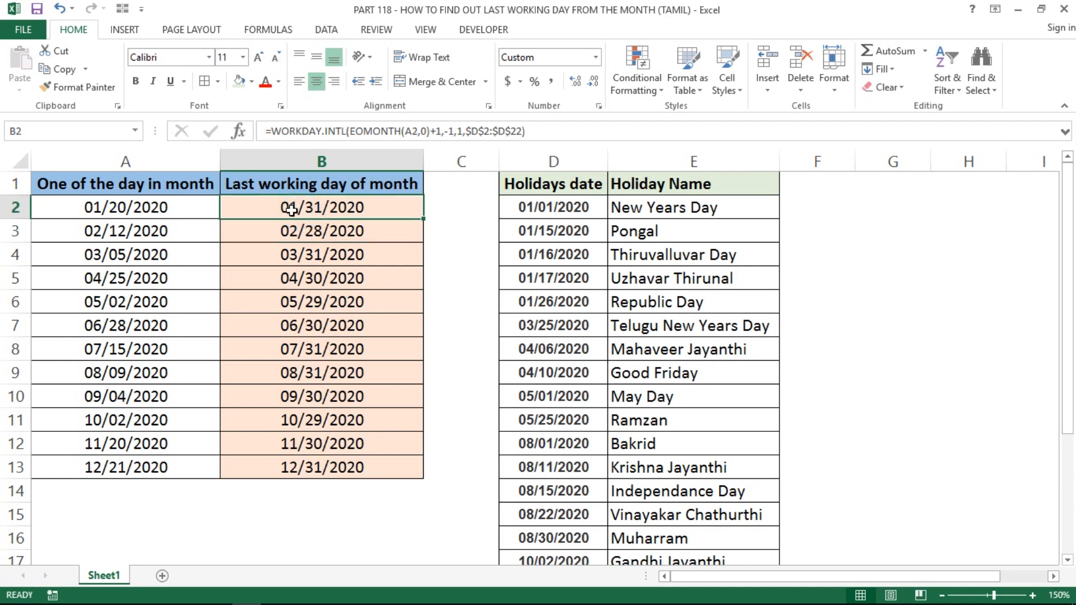
click(122, 209)
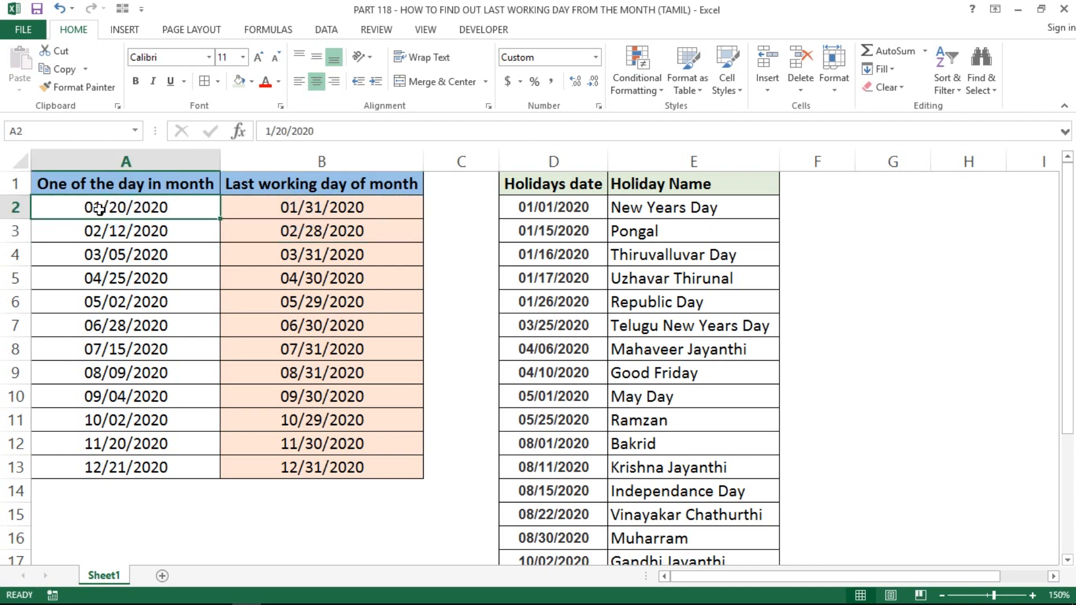
click(334, 210)
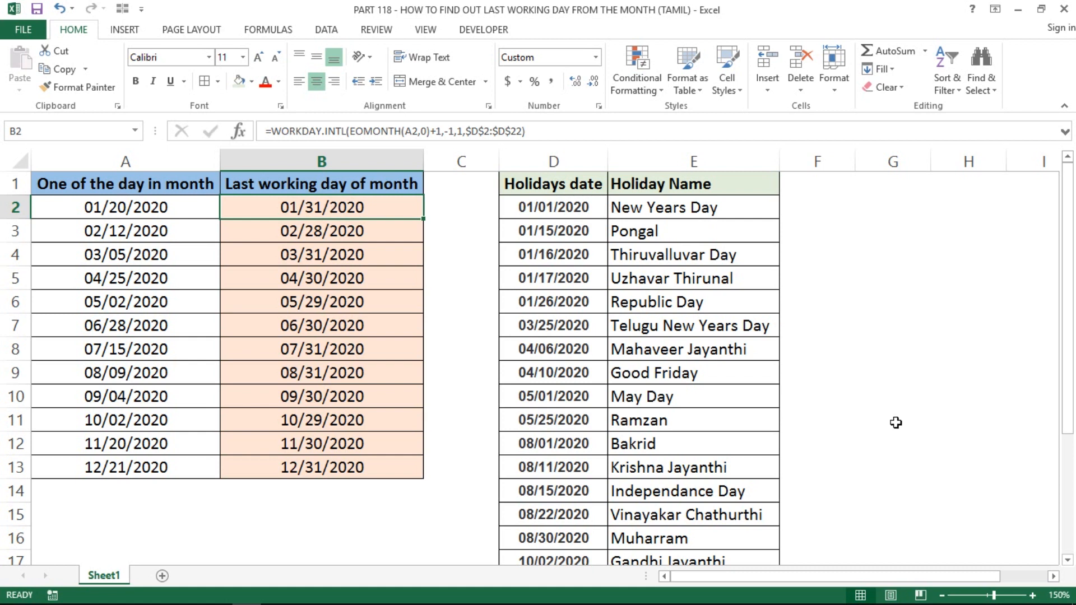
Open the system calendar and go back to January 2020 to check the month's last weekday
mouse_move(1028, 602)
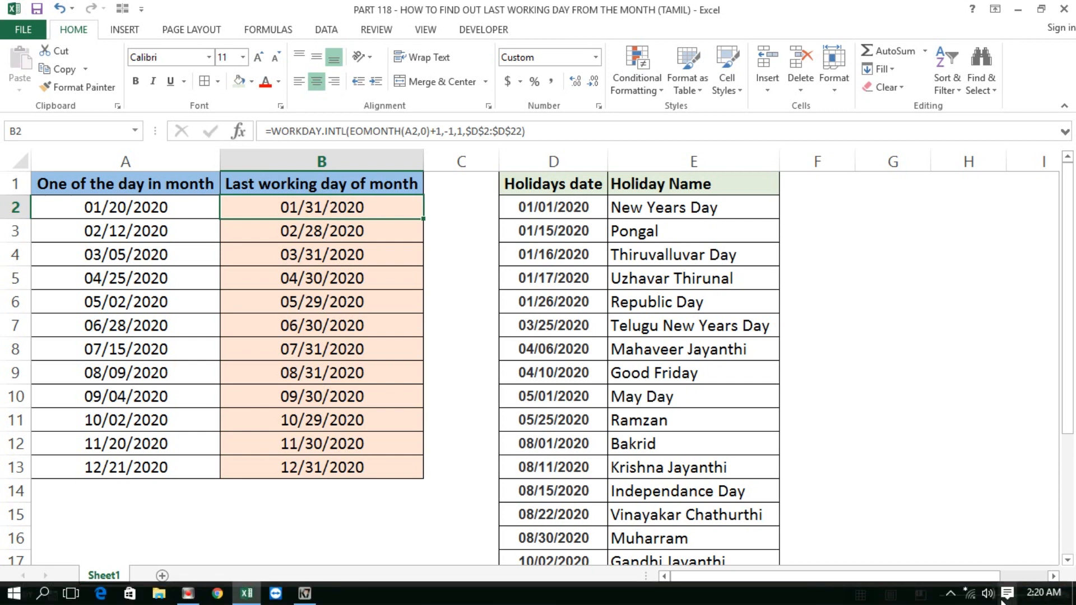
click(1042, 593)
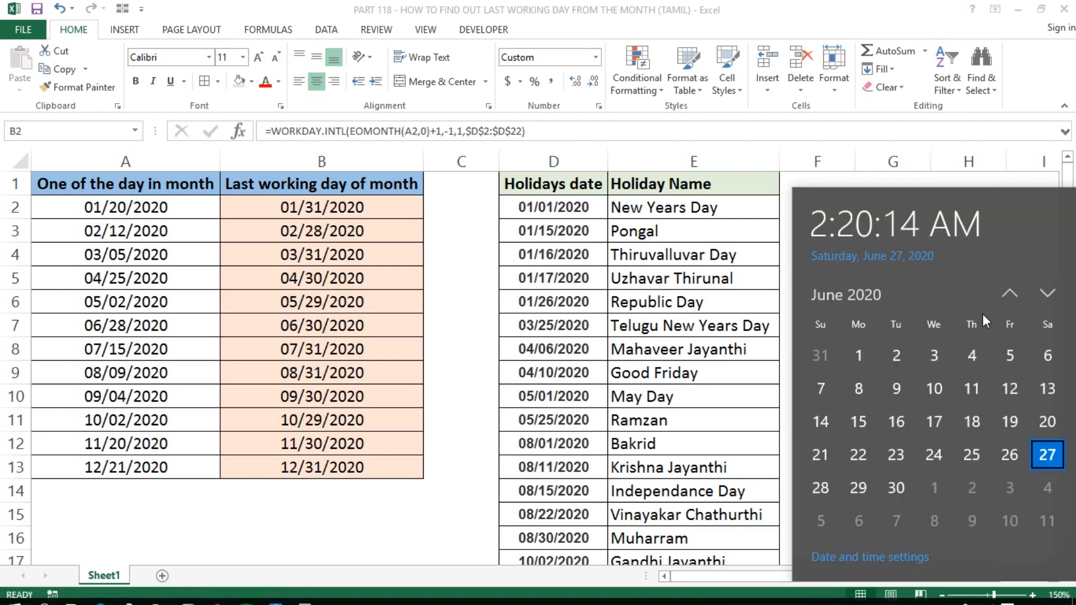
click(1011, 296)
click(1012, 297)
click(1011, 297)
click(1012, 297)
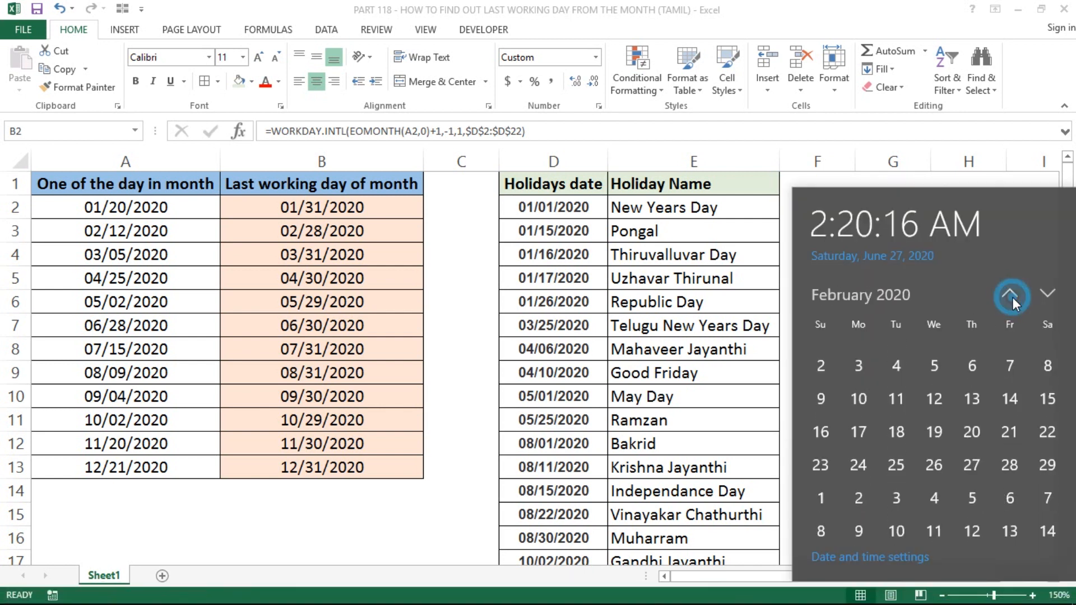
click(1012, 297)
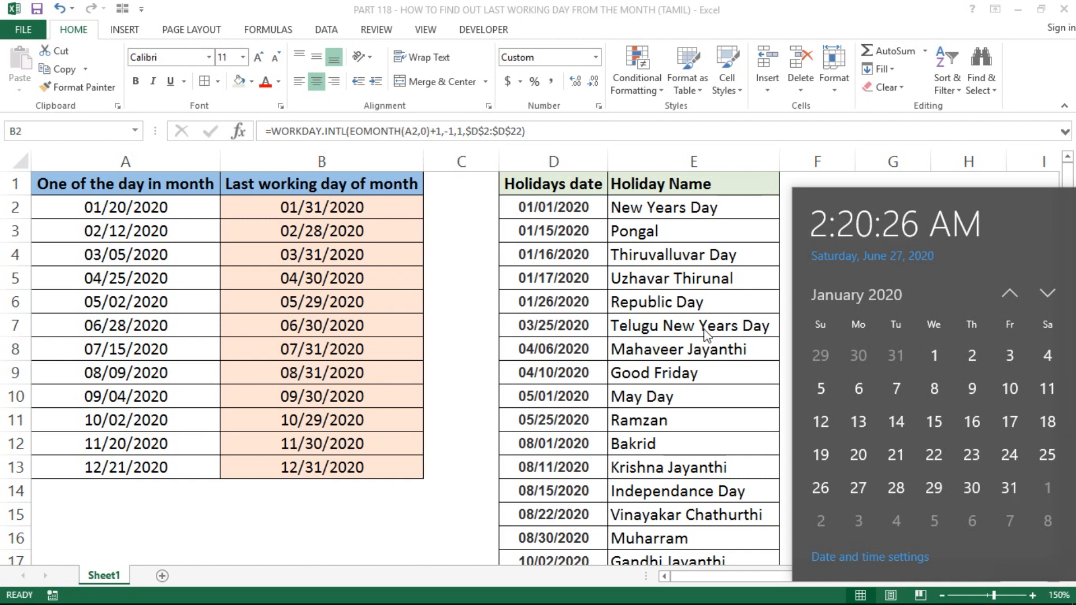
Change the first holiday date in D2 to 1/31/2020
click(537, 221)
click(540, 207)
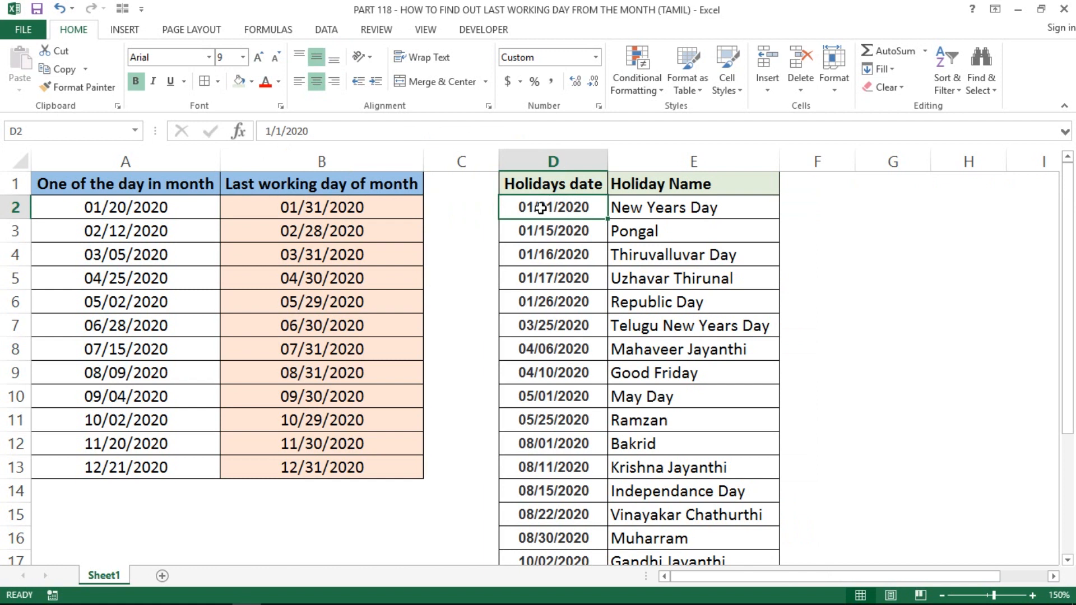
double_click(553, 208)
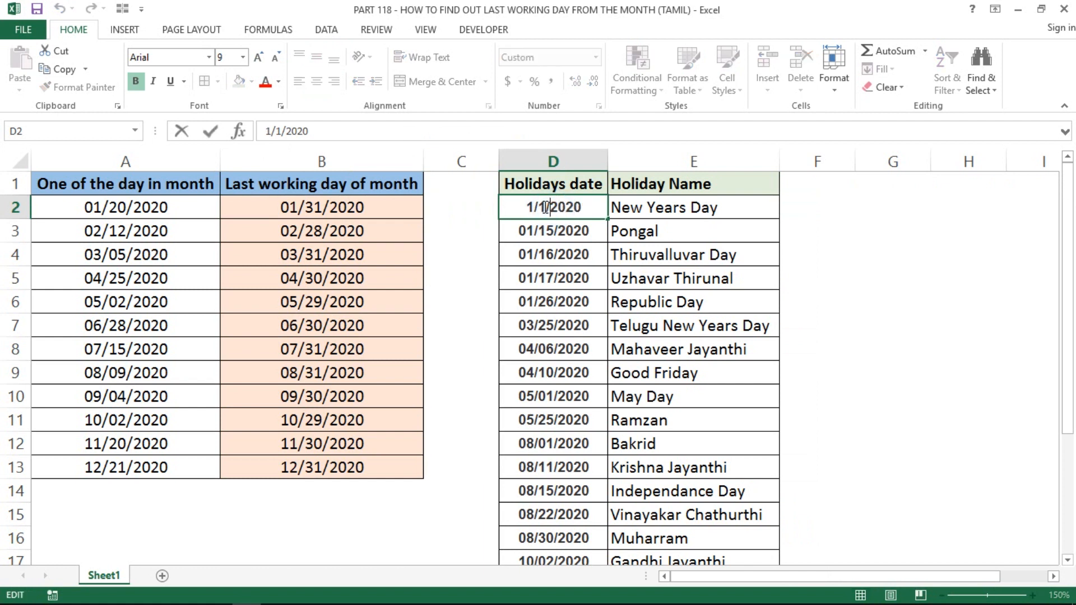
double_click(546, 207)
key(BackSpace)
key(BackSpace)
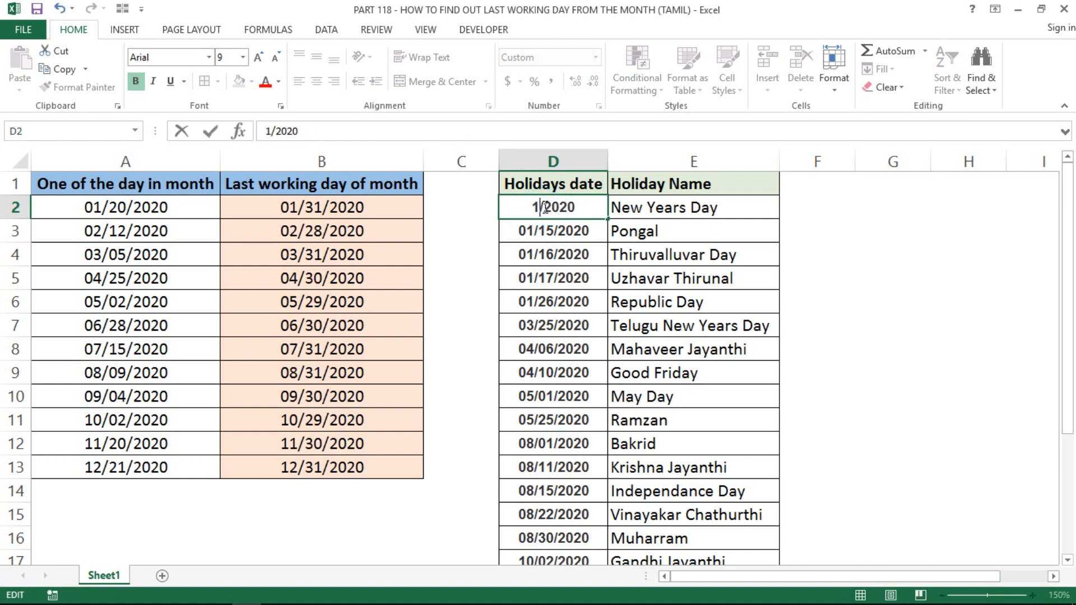
text(/)
text(31)
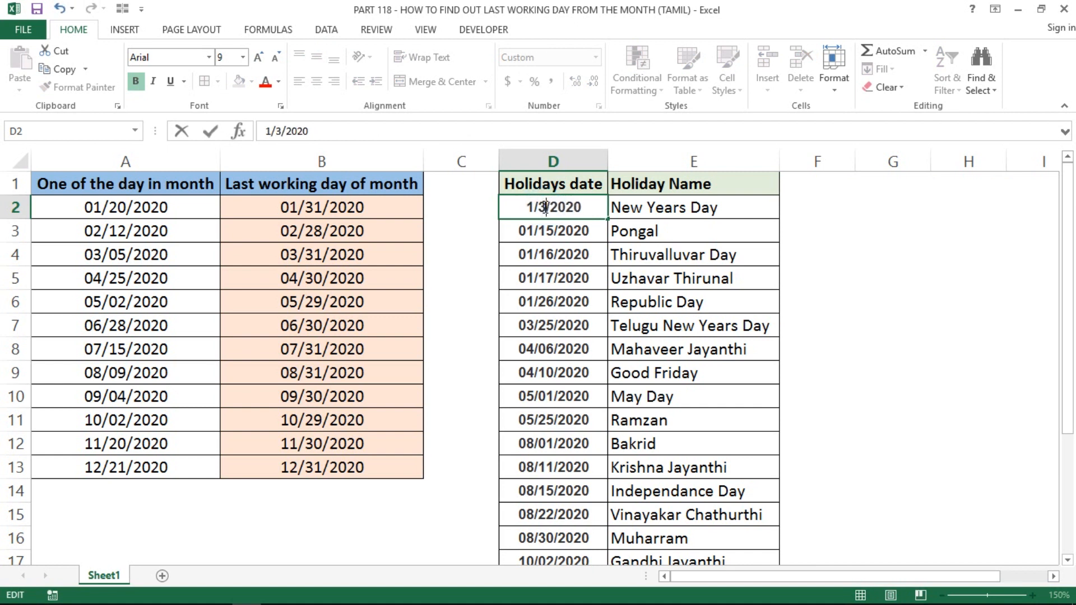
key(Return)
key(Up)
key(Up)
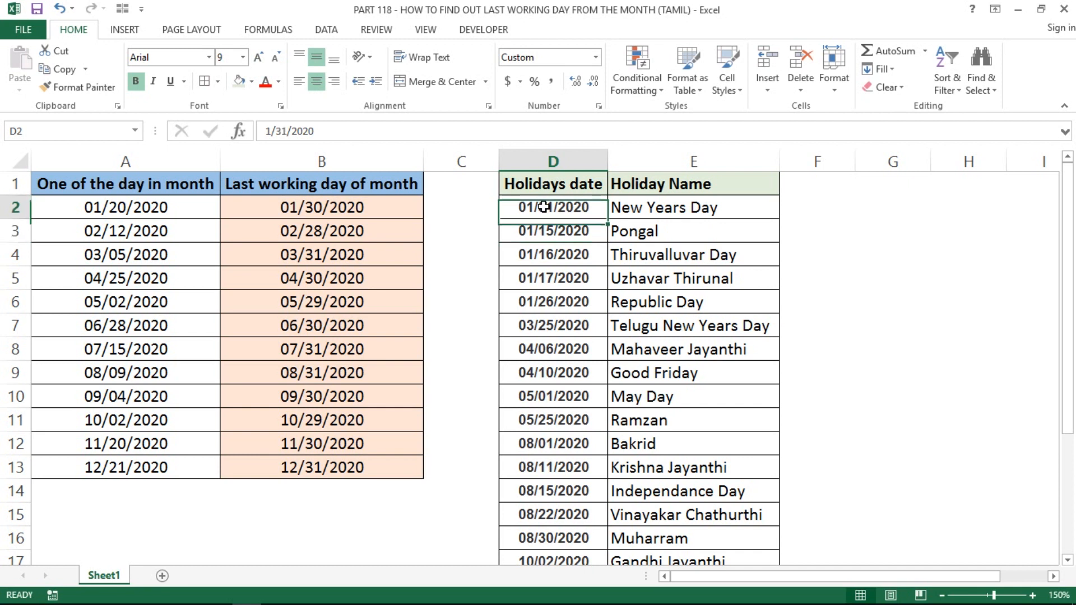
key(Down)
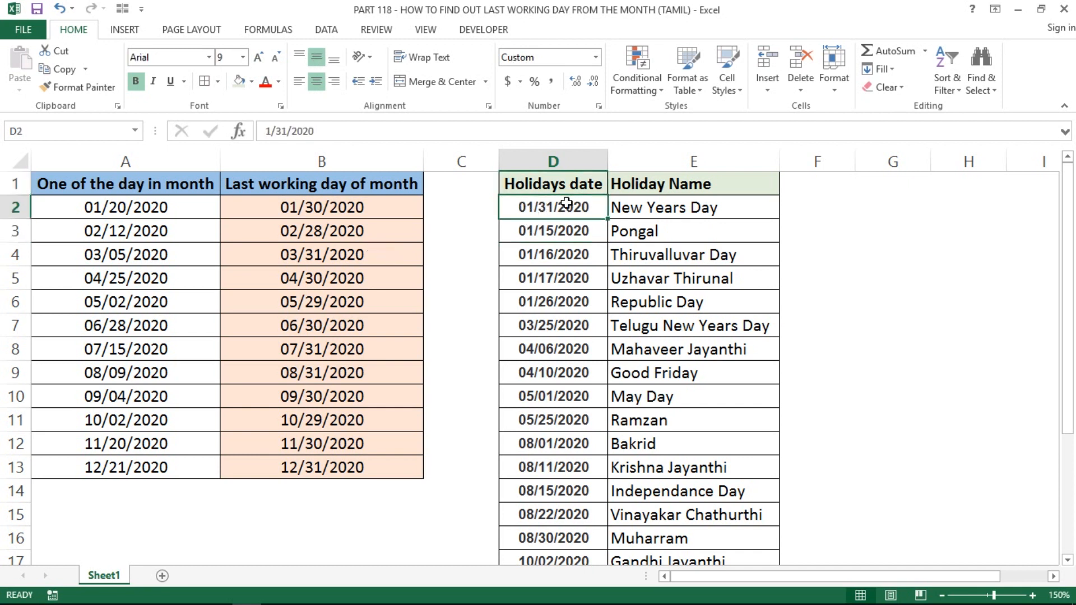
Compare the holiday date in D2 and the January date in A2 with the last working day in B2
click(541, 166)
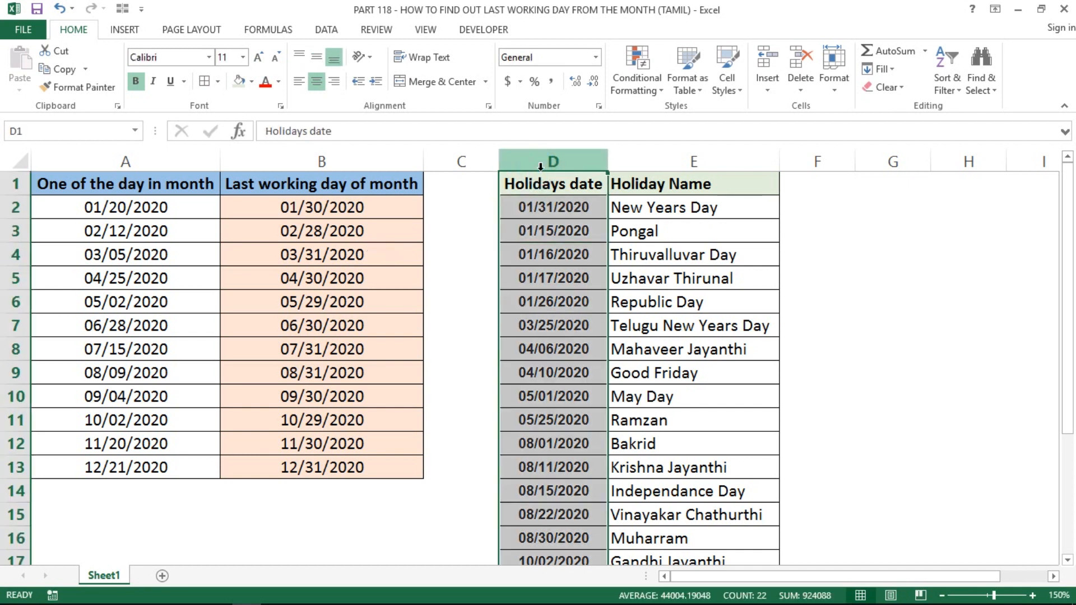
click(314, 212)
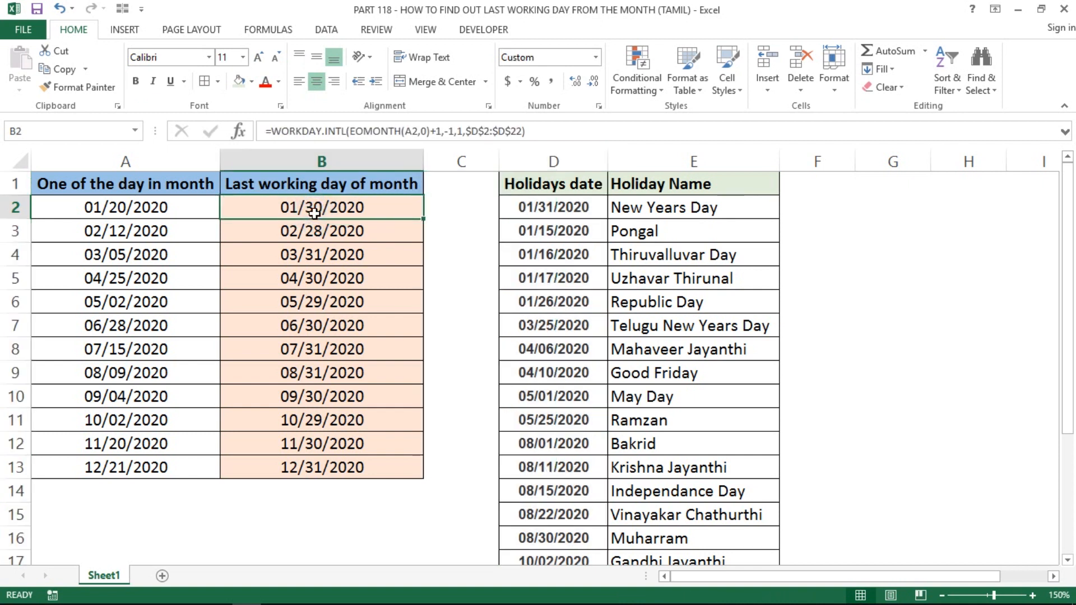
click(174, 204)
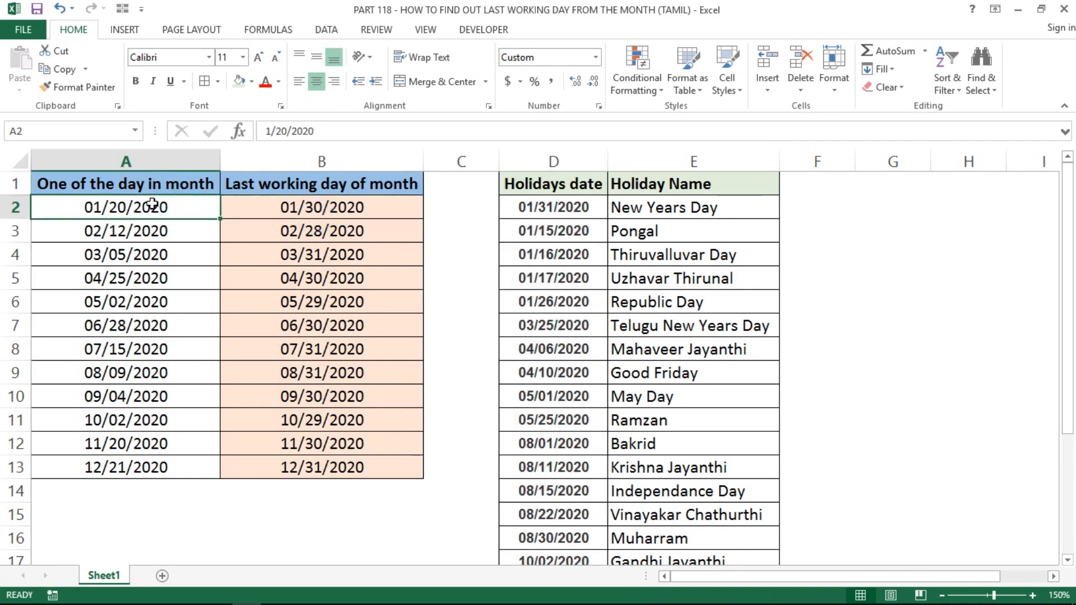
click(560, 205)
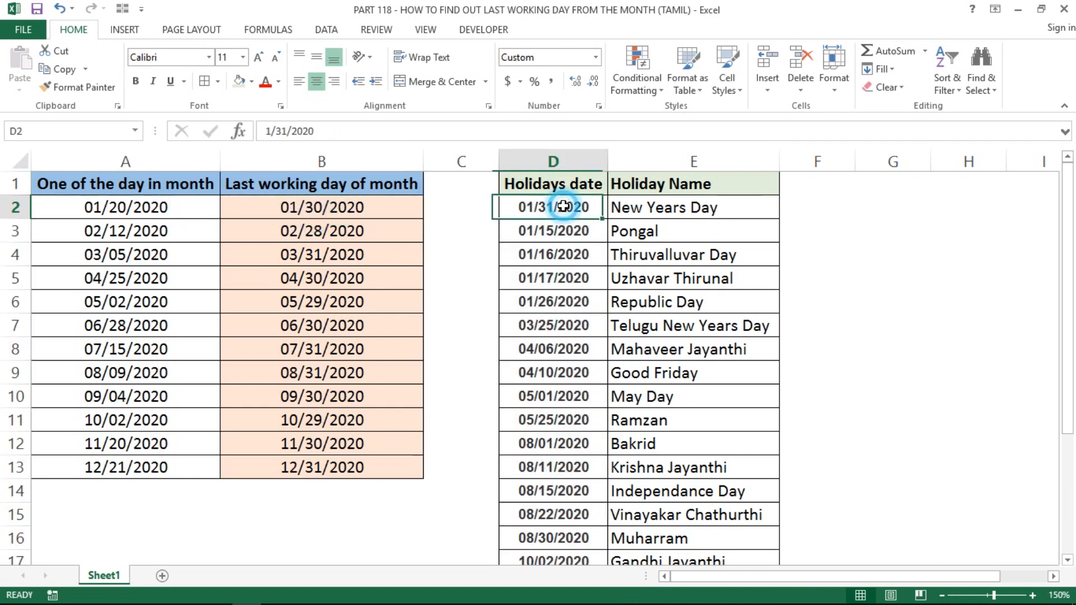
click(322, 201)
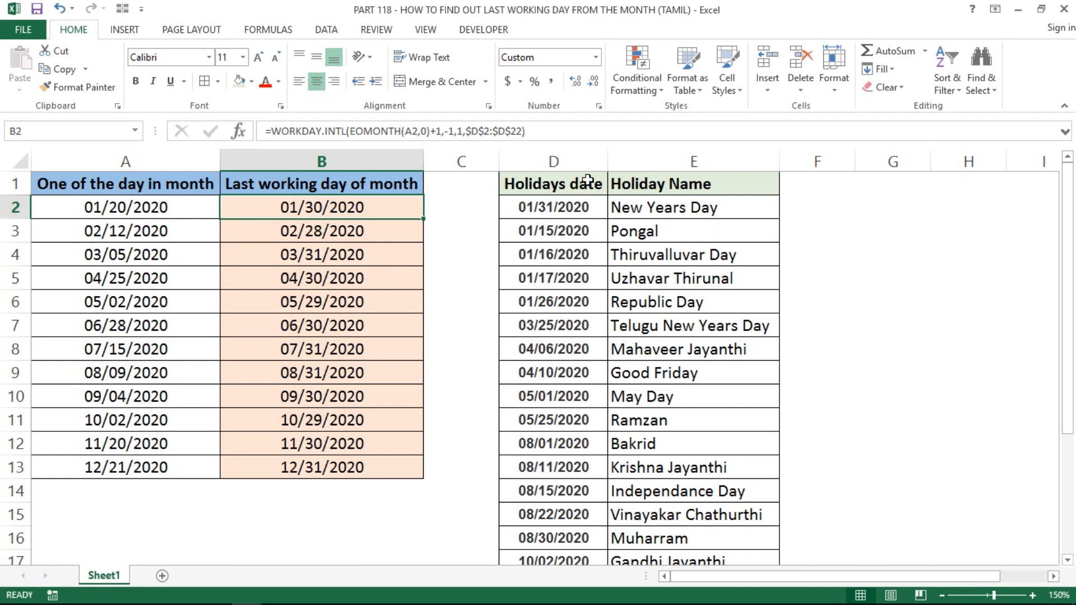
Undo the holiday date change in D2
click(598, 198)
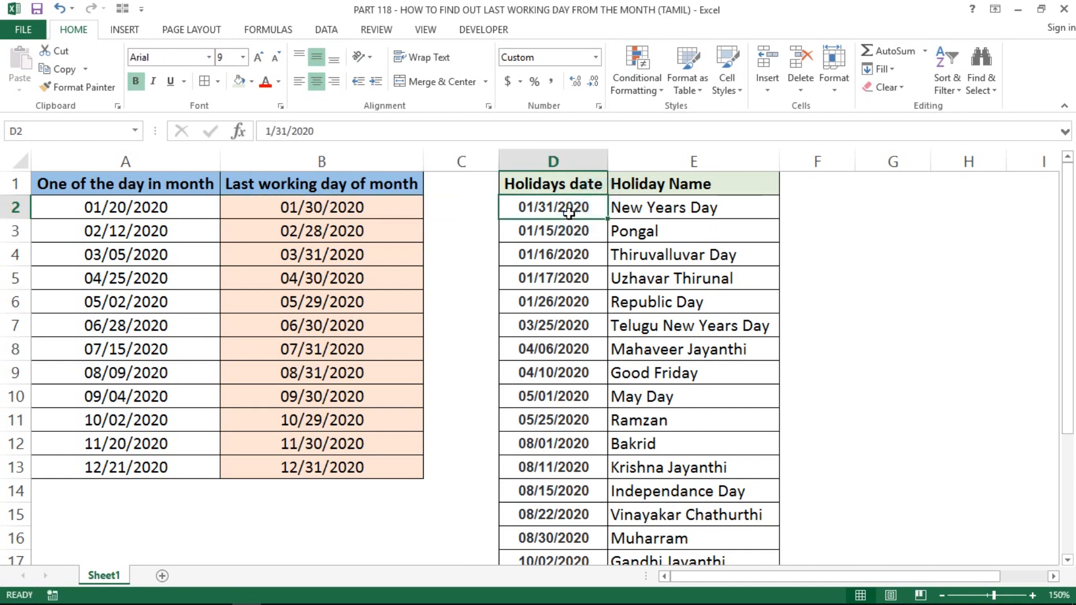
key(ctrl+z)
click(128, 279)
Clear the last working day formulas from B2:B13
click(337, 206)
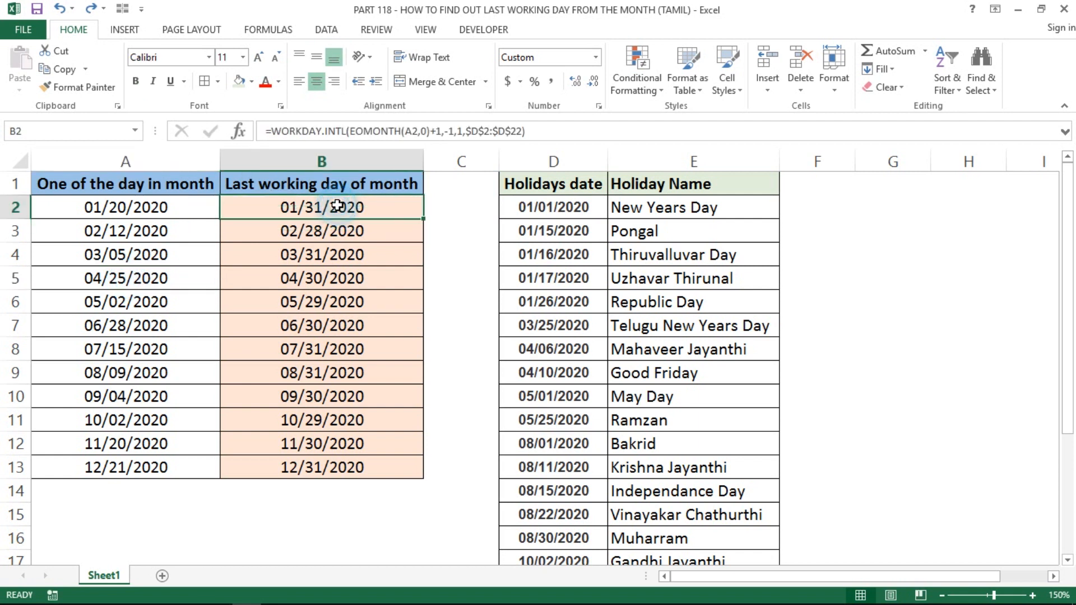
key(ctrl+shift+Down)
key(Delete)
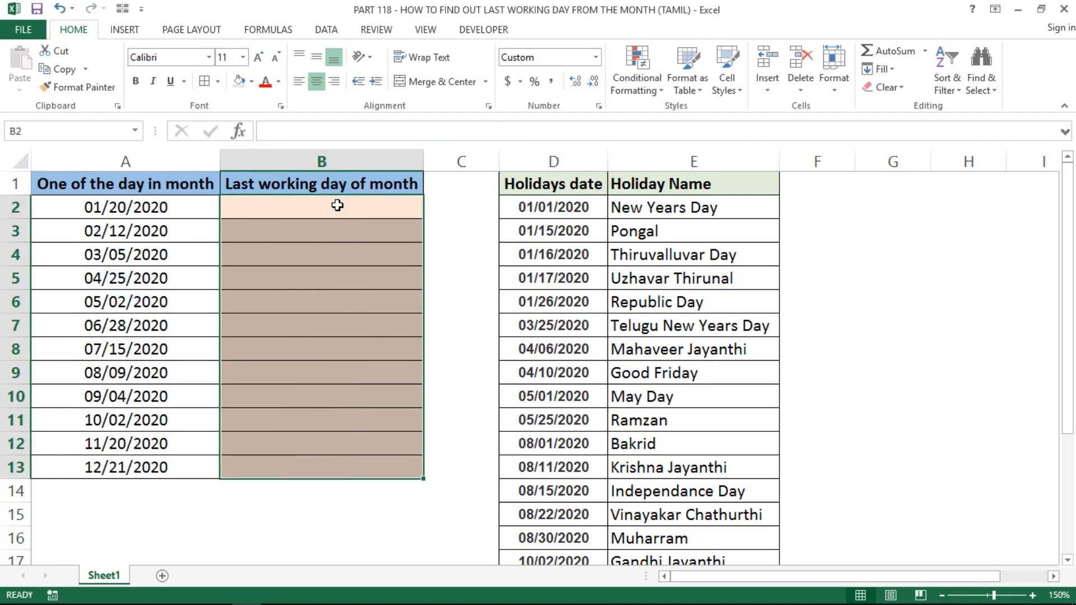
click(336, 206)
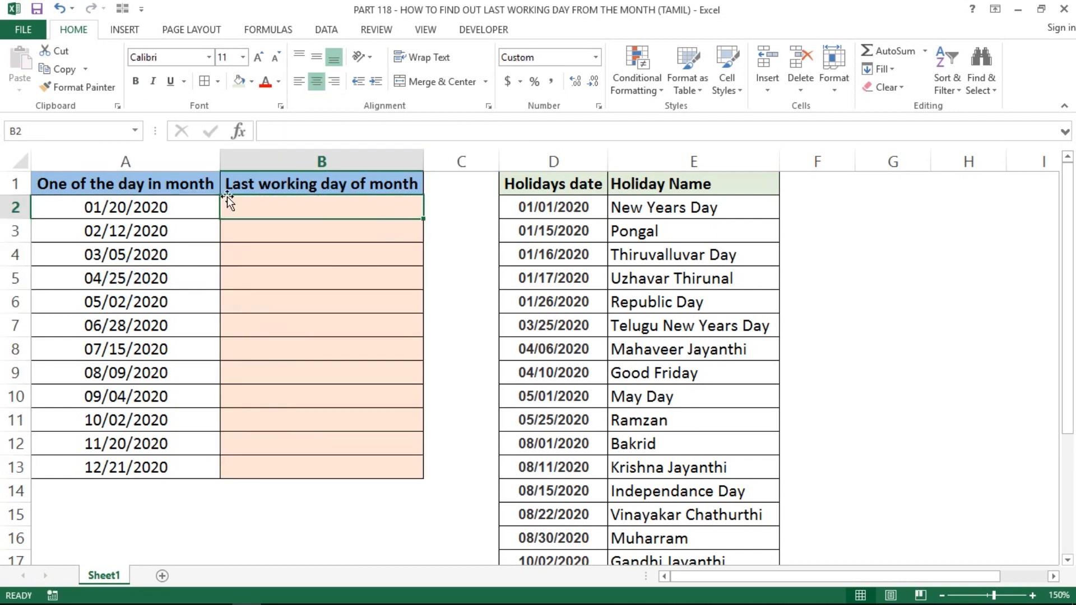
Enter the formula =EOMONTH(A2,0) in B2
click(178, 203)
key(ctrl+shift+Down)
key(Right)
text(=en)
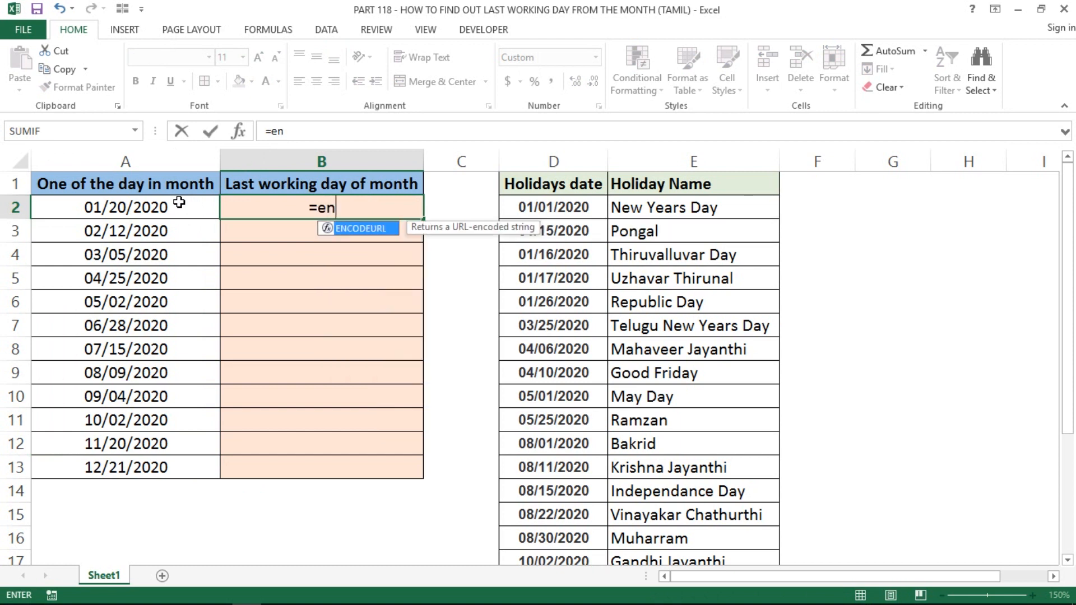
key(BackSpace)
text(o)
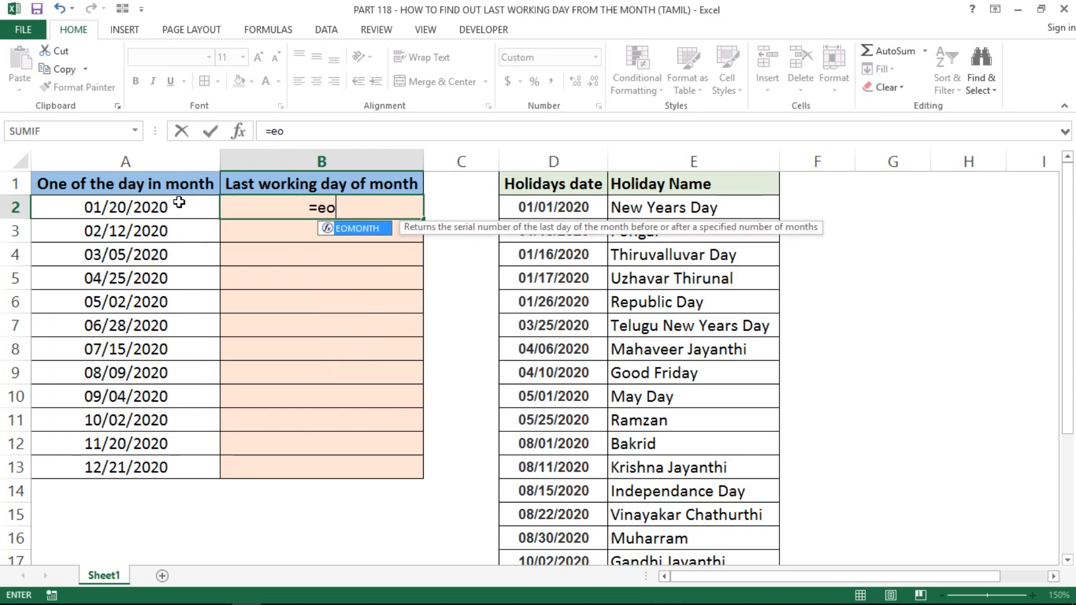
key(Tab)
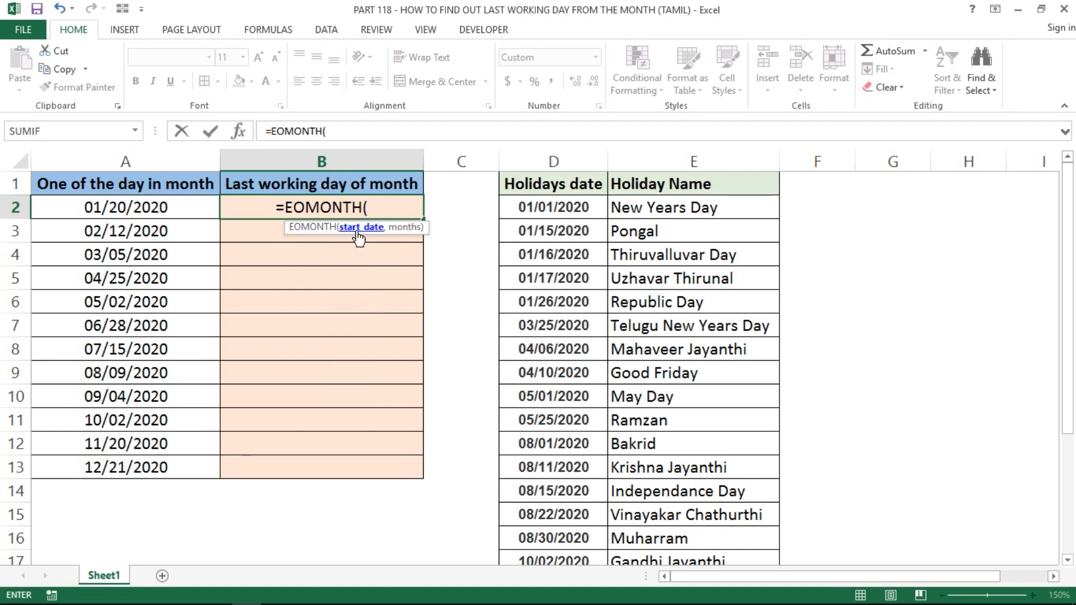
click(109, 207)
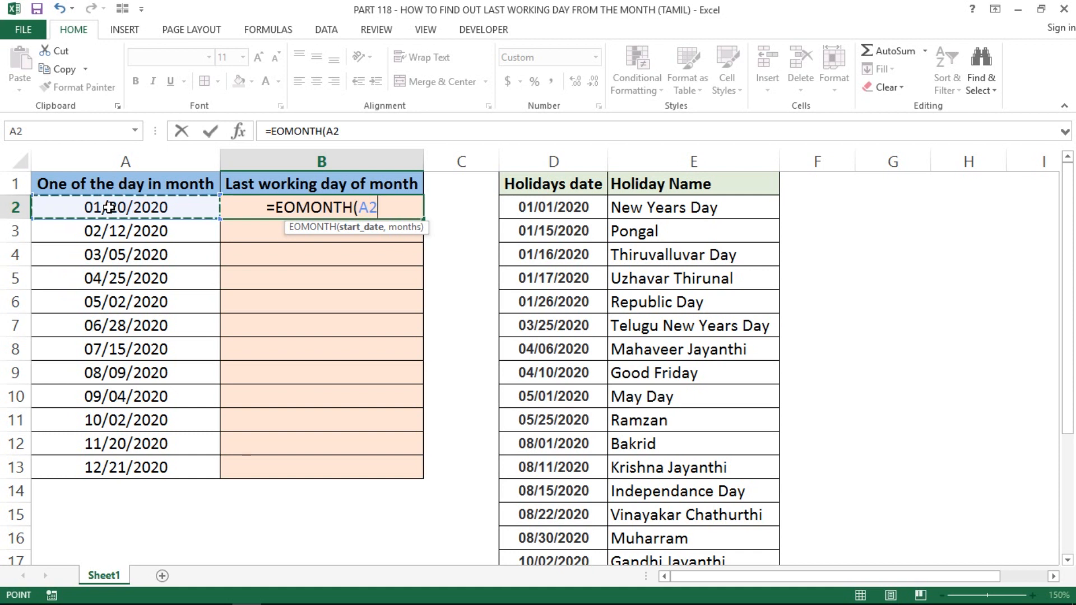
text(m)
key(BackSpace)
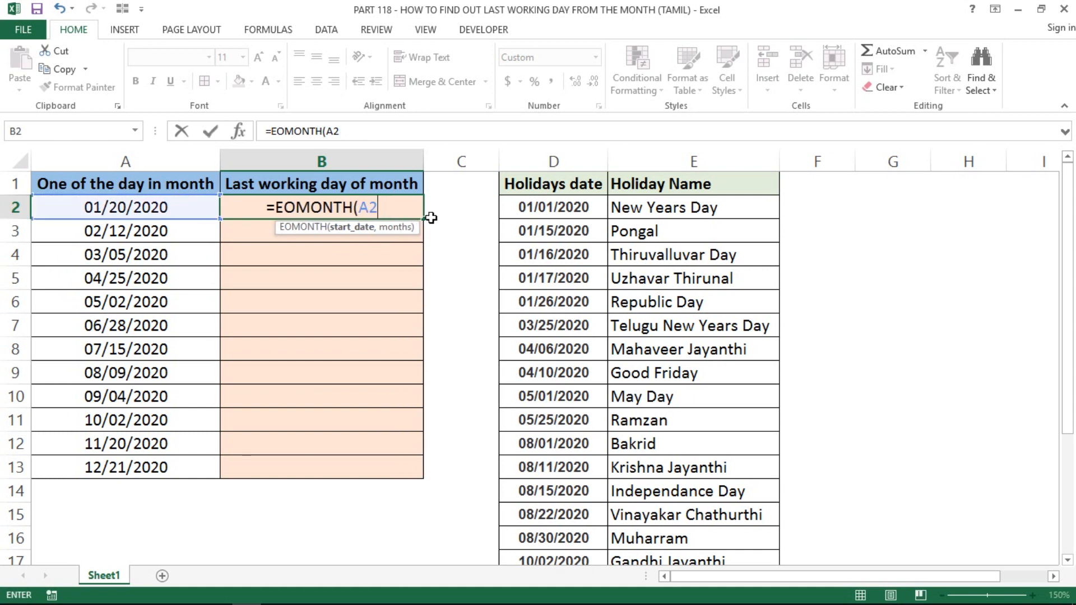
text(,)
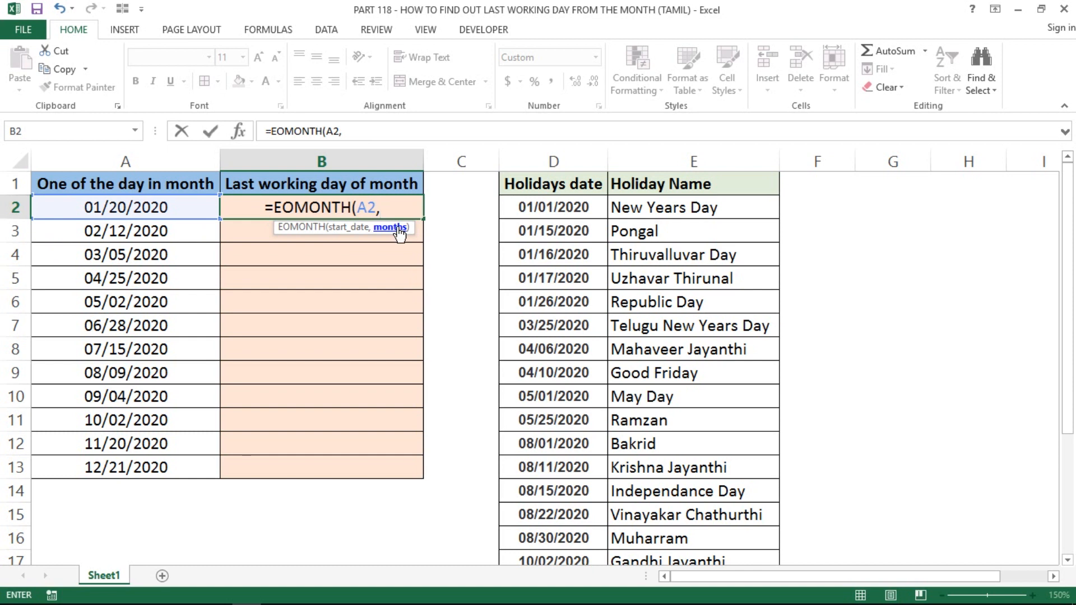
text(0)
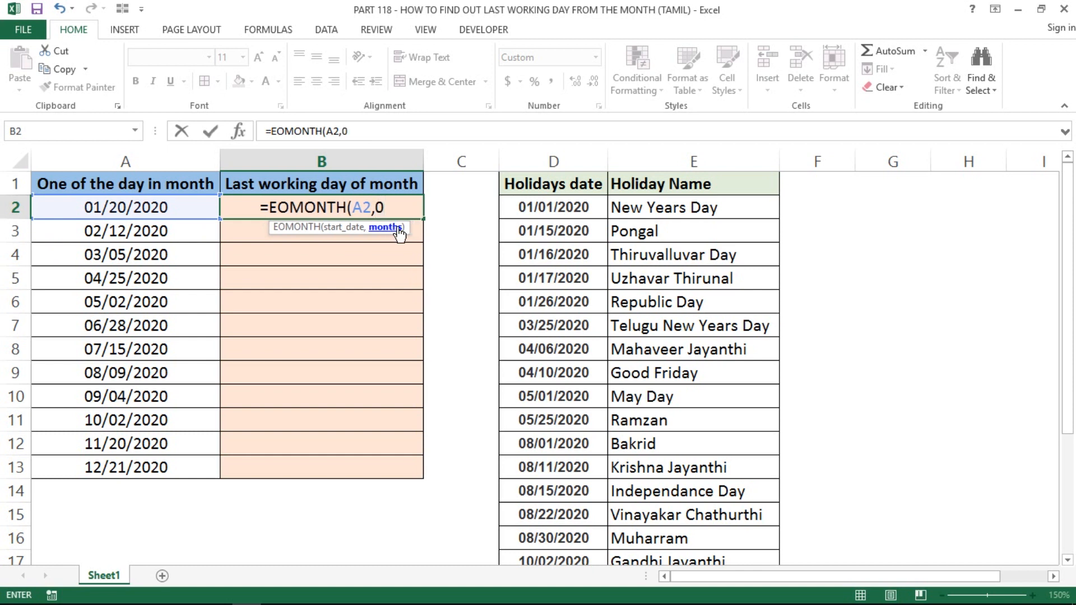
text())
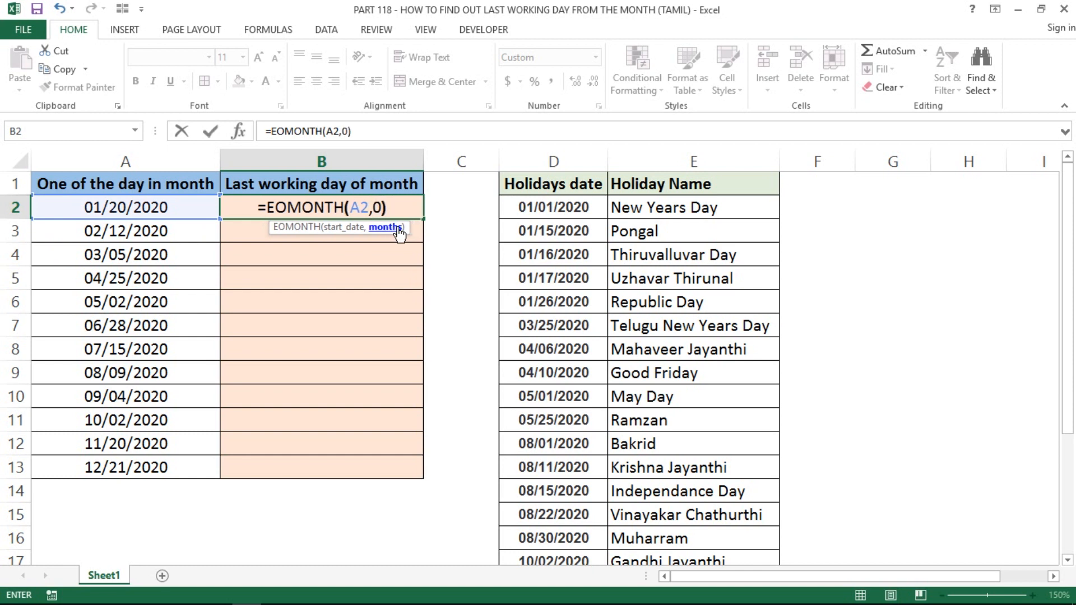
key(Return)
Fill the EOMONTH formula from B2 down through B13
click(344, 207)
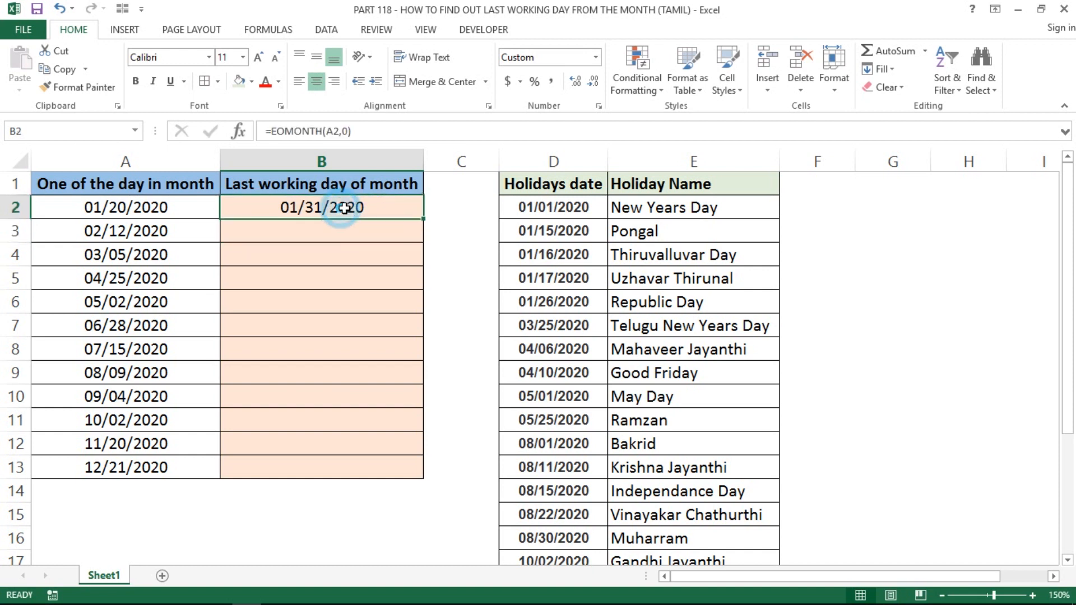
double_click(424, 220)
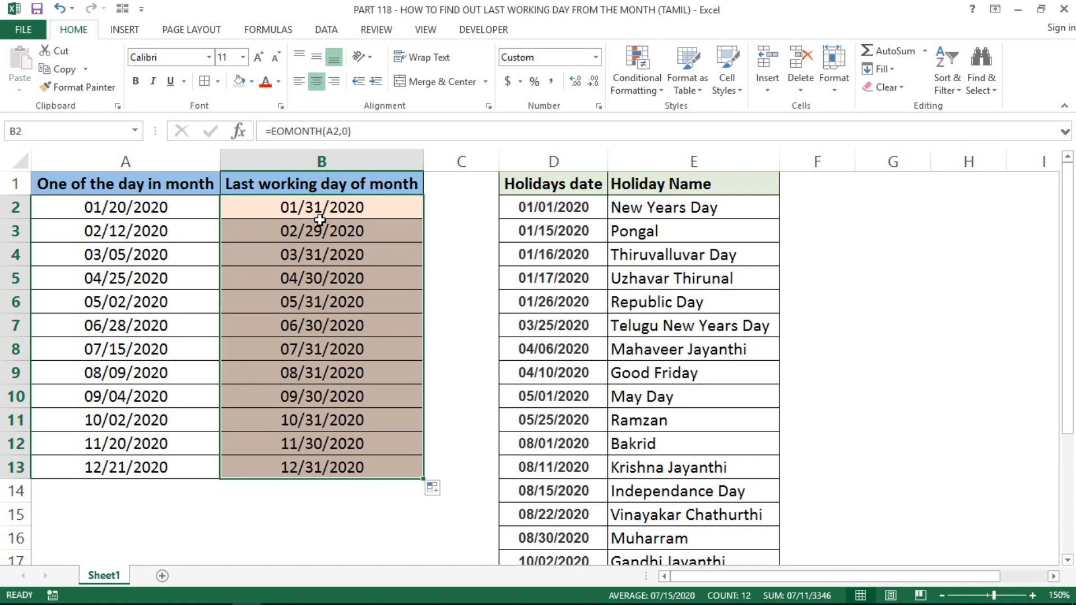
click(319, 221)
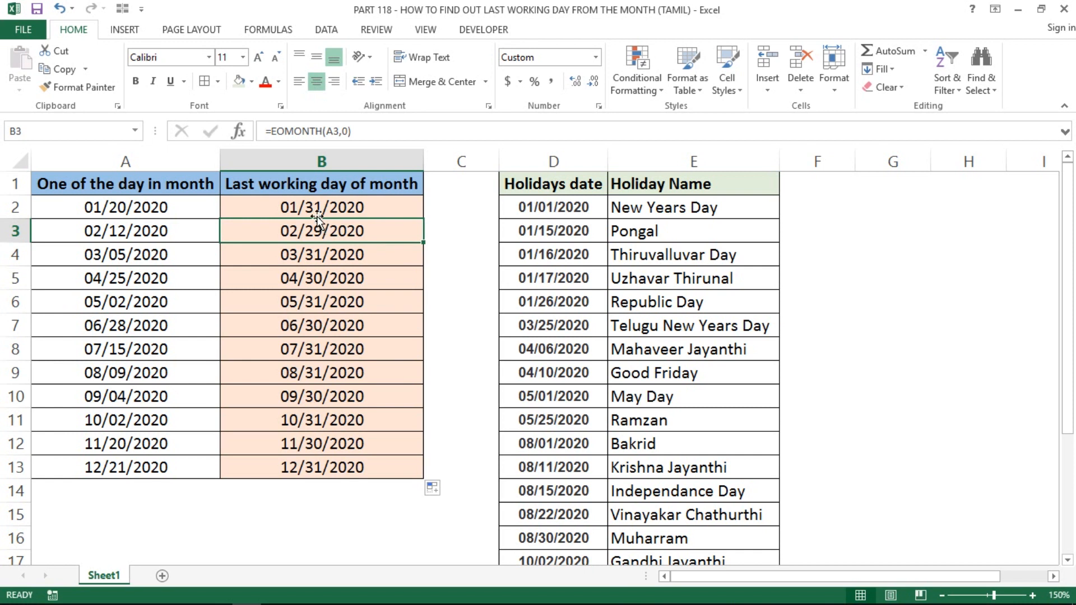
click(322, 211)
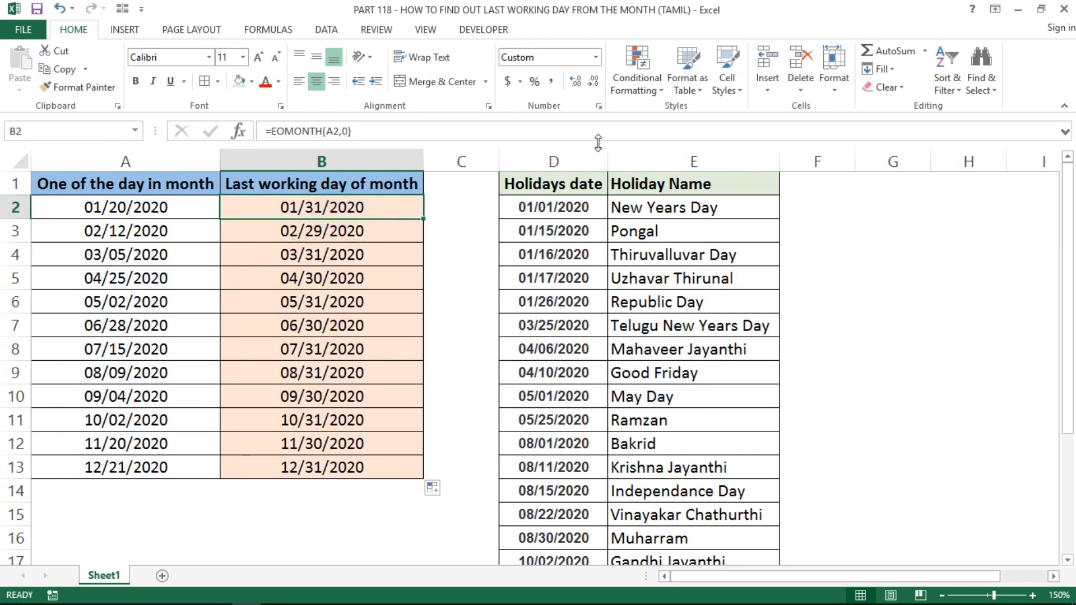
Examine the holiday dates in column D alongside the month-end dates in column B
click(553, 160)
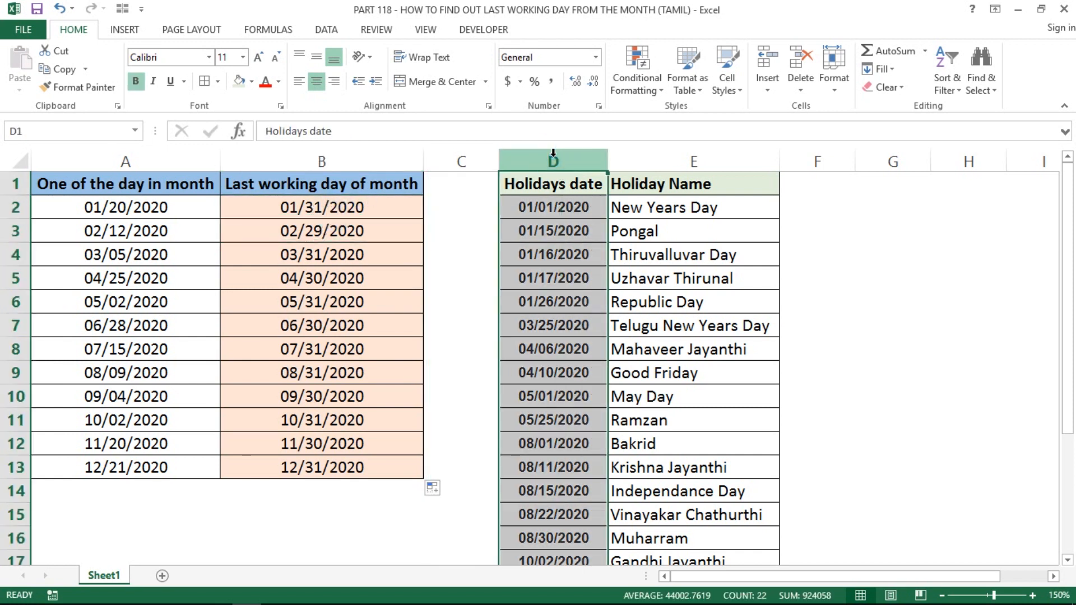
click(308, 174)
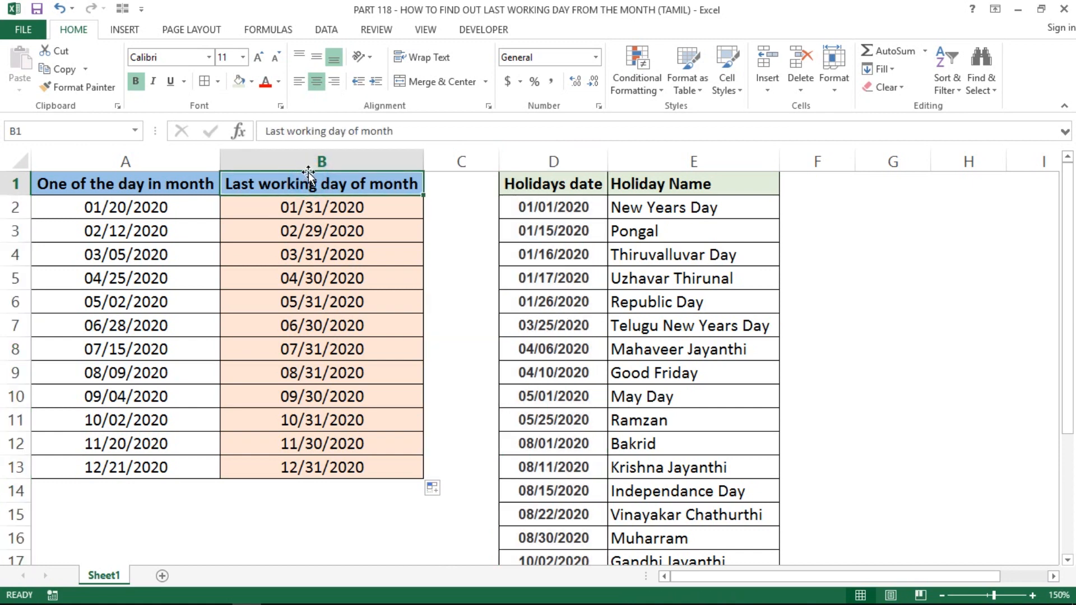
click(308, 163)
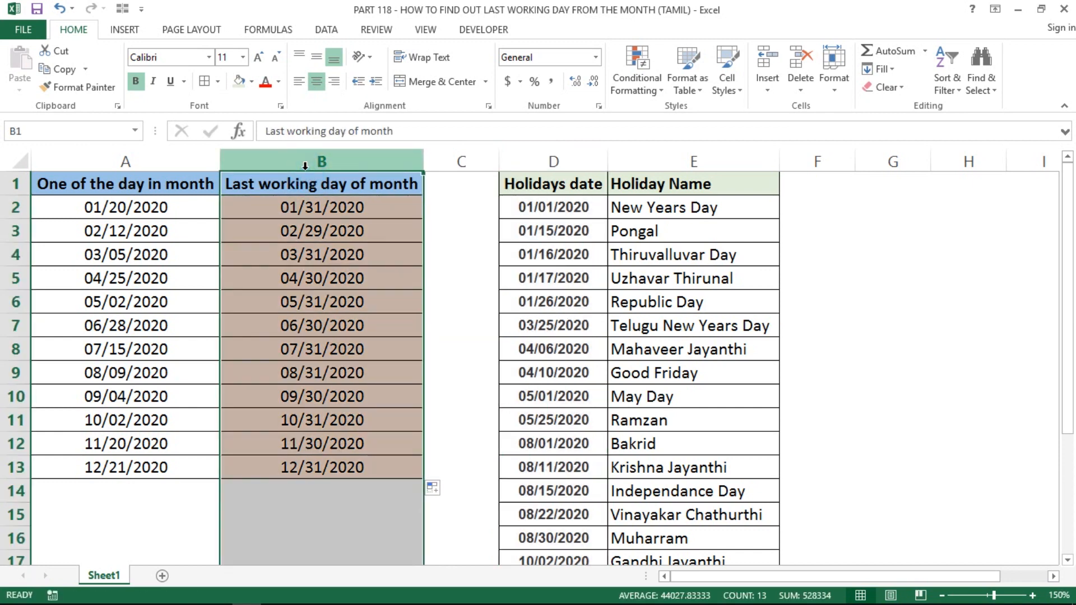
click(300, 199)
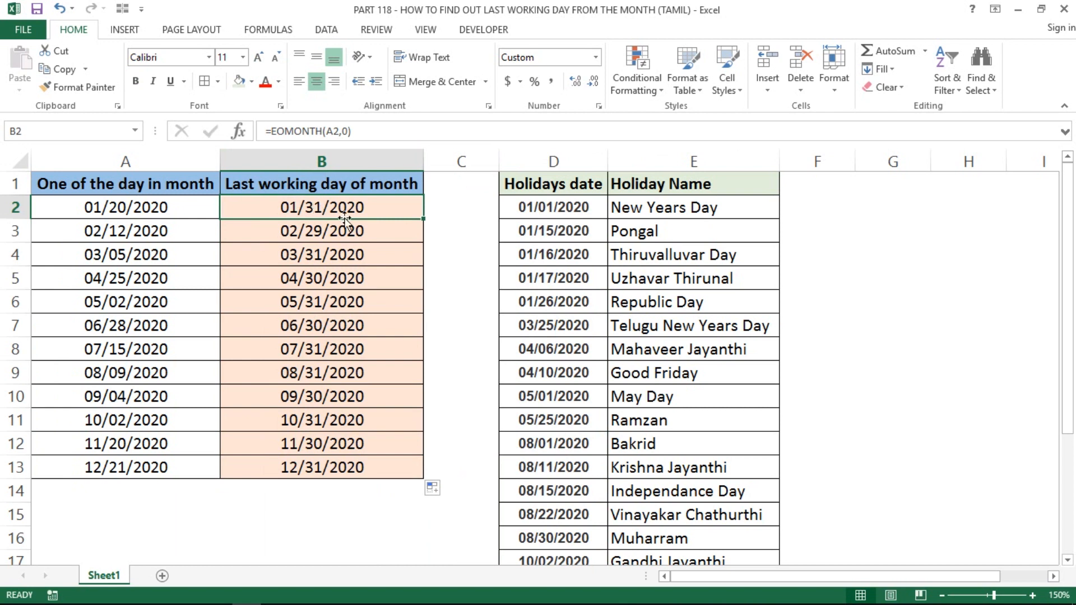
Clear the month-end formulas from B3:B13, keeping only the formula in B2
click(547, 154)
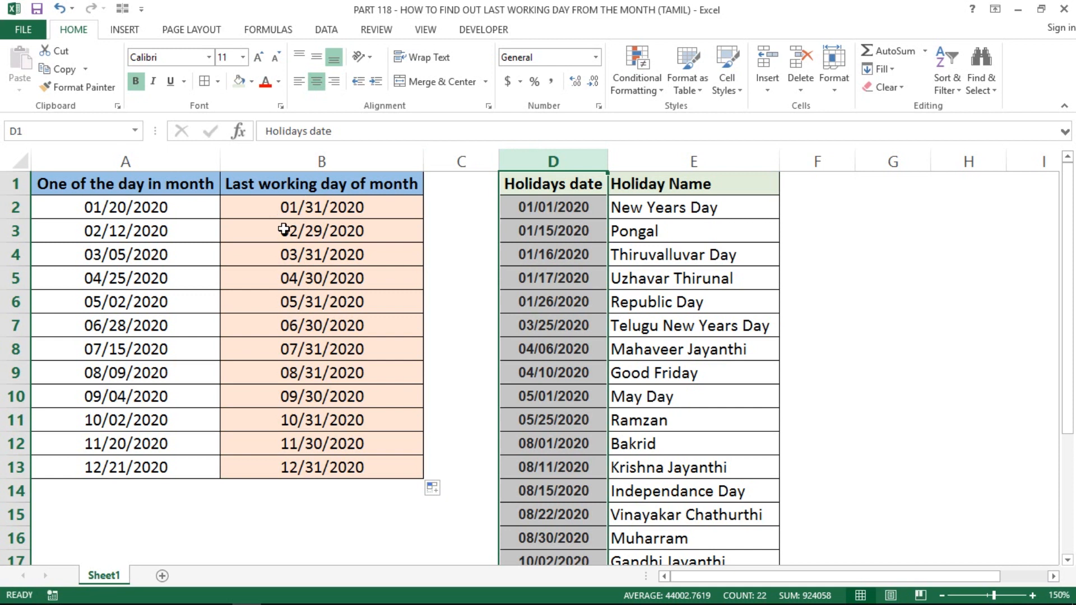
click(315, 231)
click(324, 208)
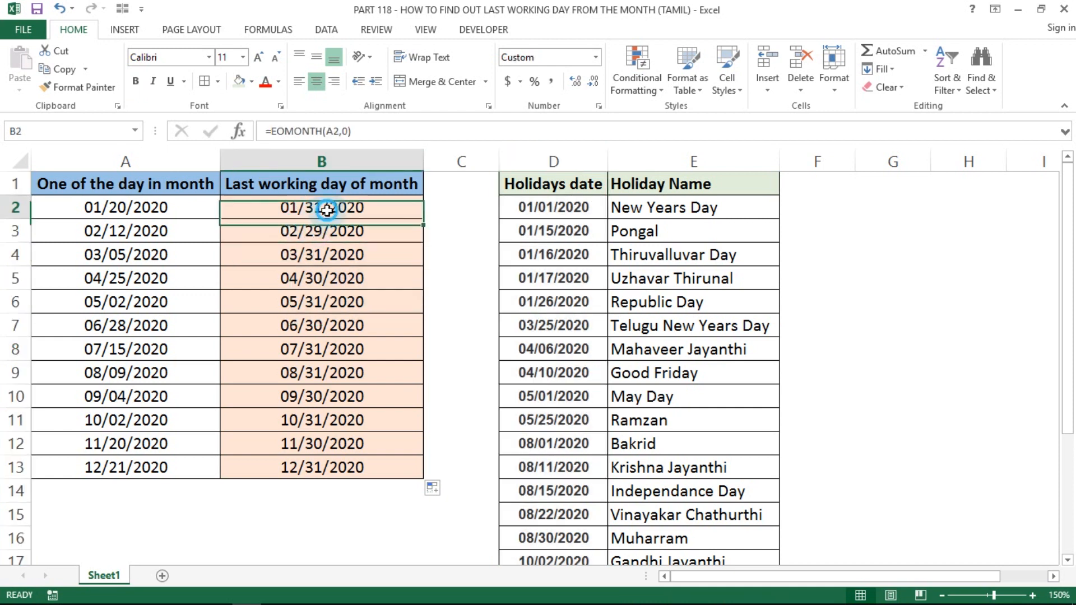
click(317, 230)
key(ctrl+shift+Down)
key(Delete)
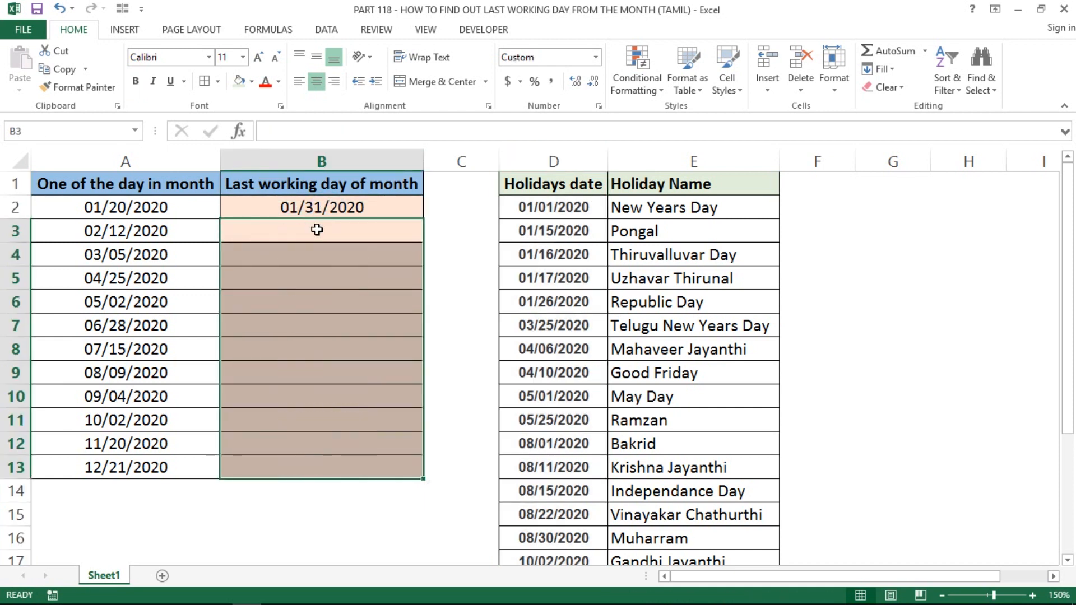
click(316, 230)
key(Up)
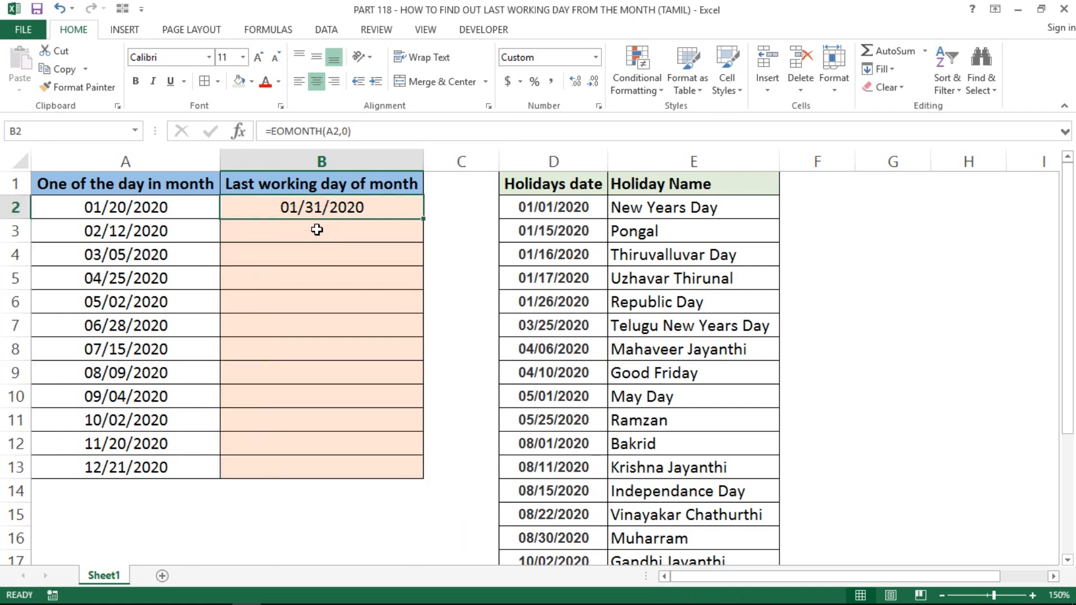
double_click(280, 206)
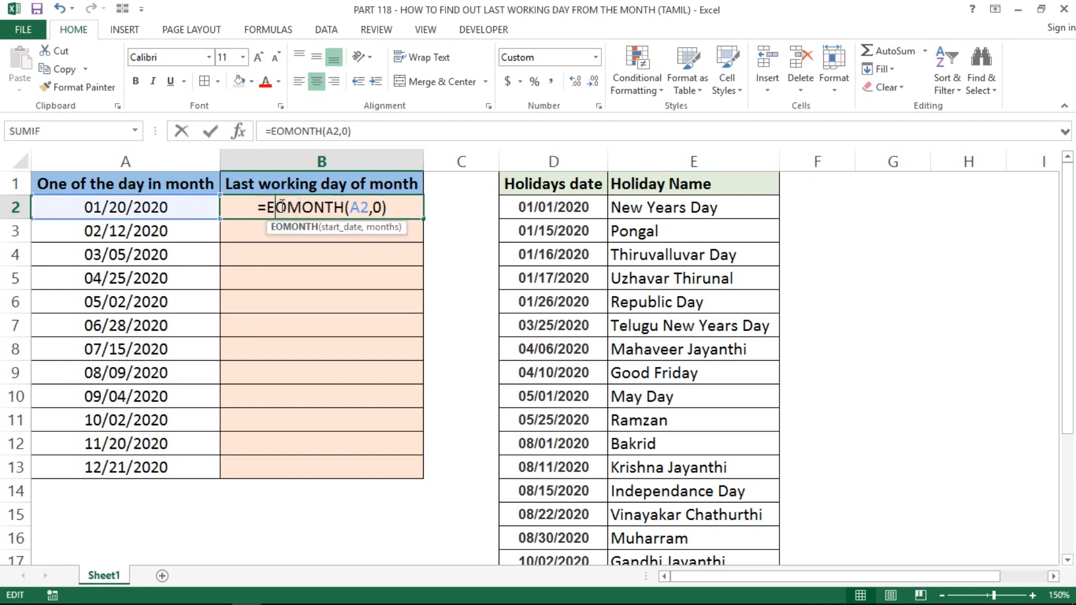
click(267, 206)
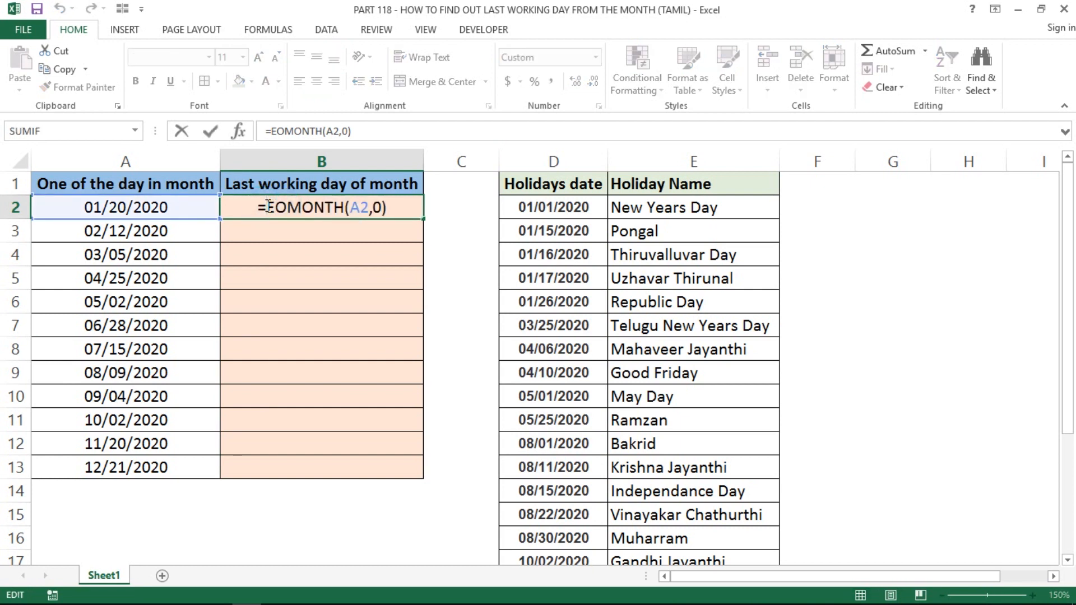
text(wo)
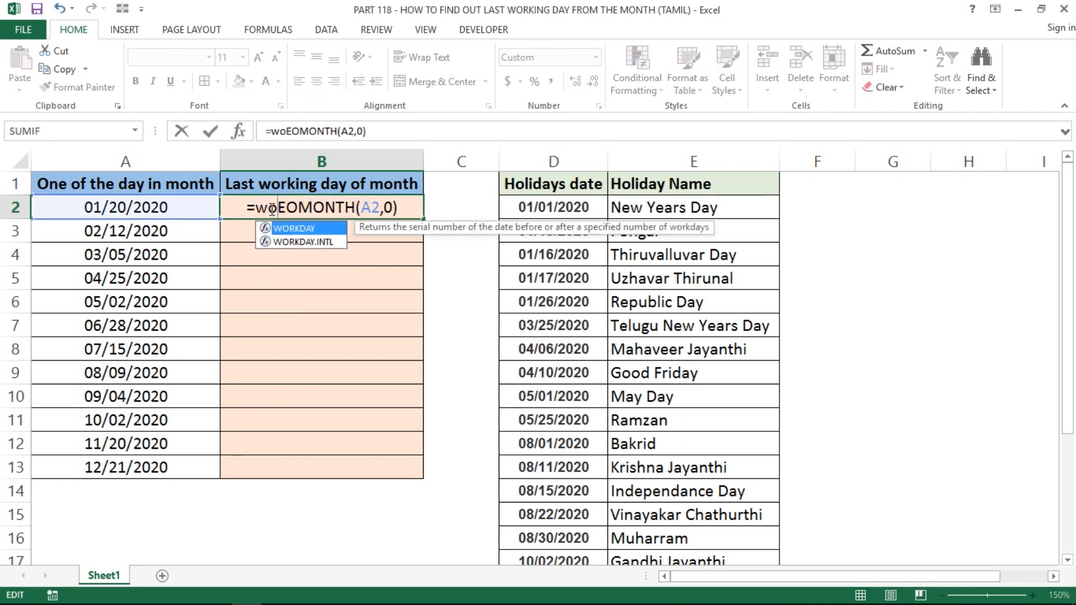
key(Down)
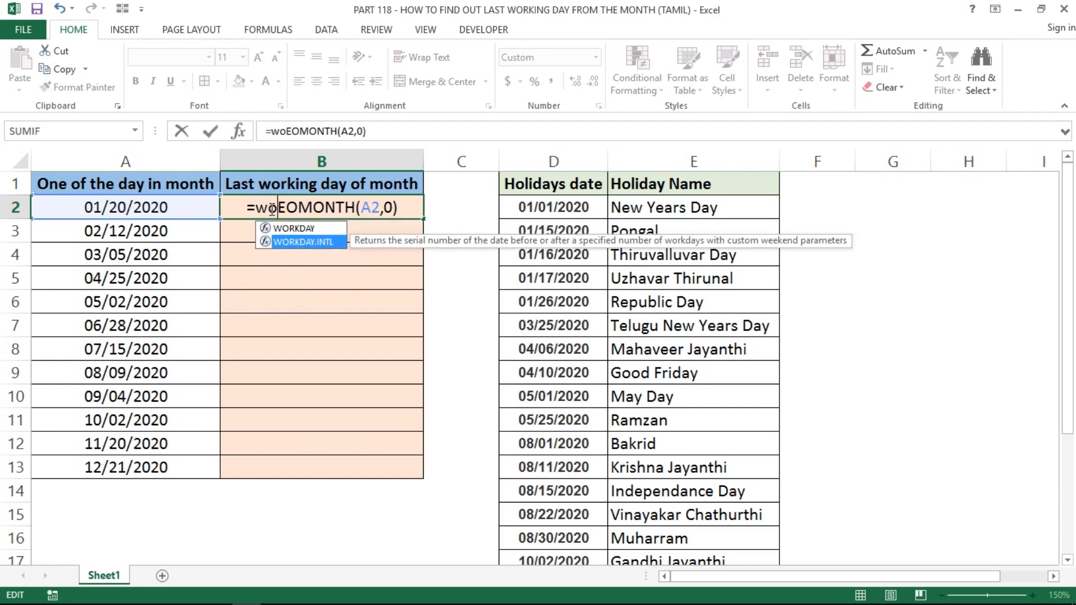
key(Tab)
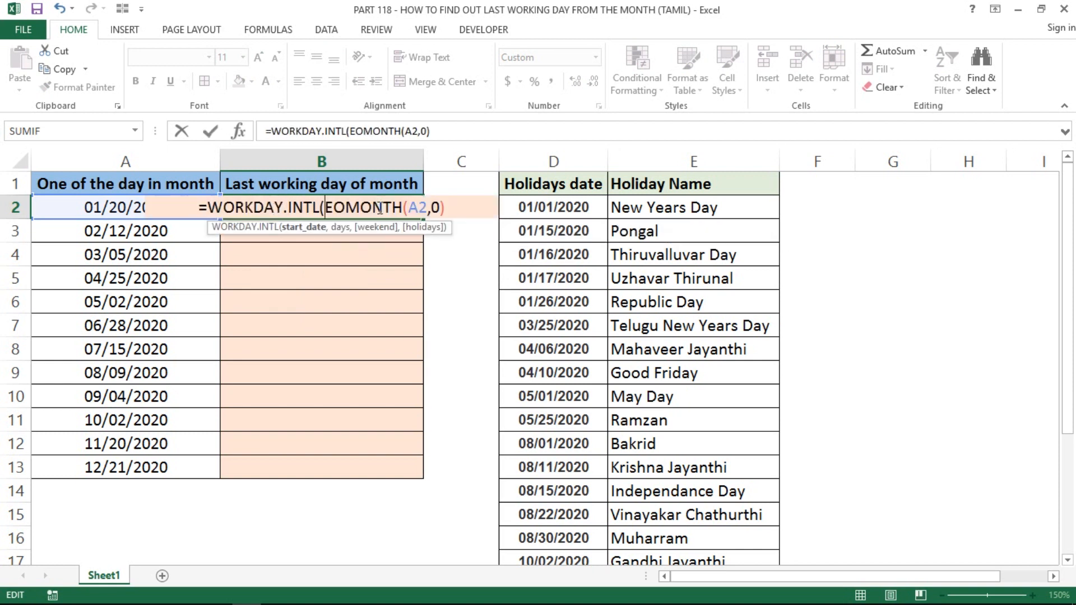
click(302, 230)
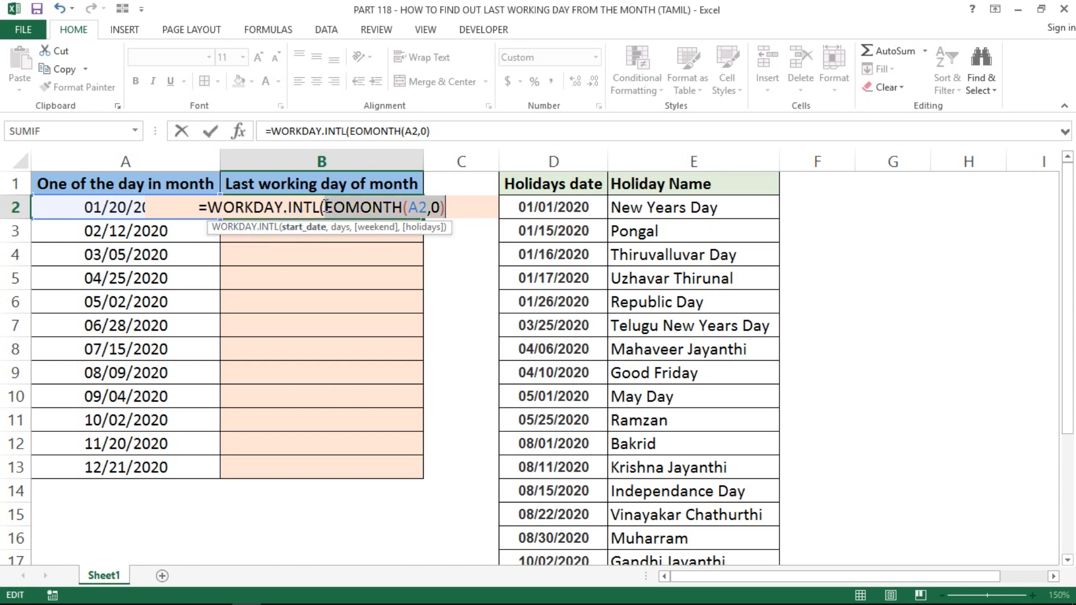
drag(326, 207, 452, 215)
click(448, 208)
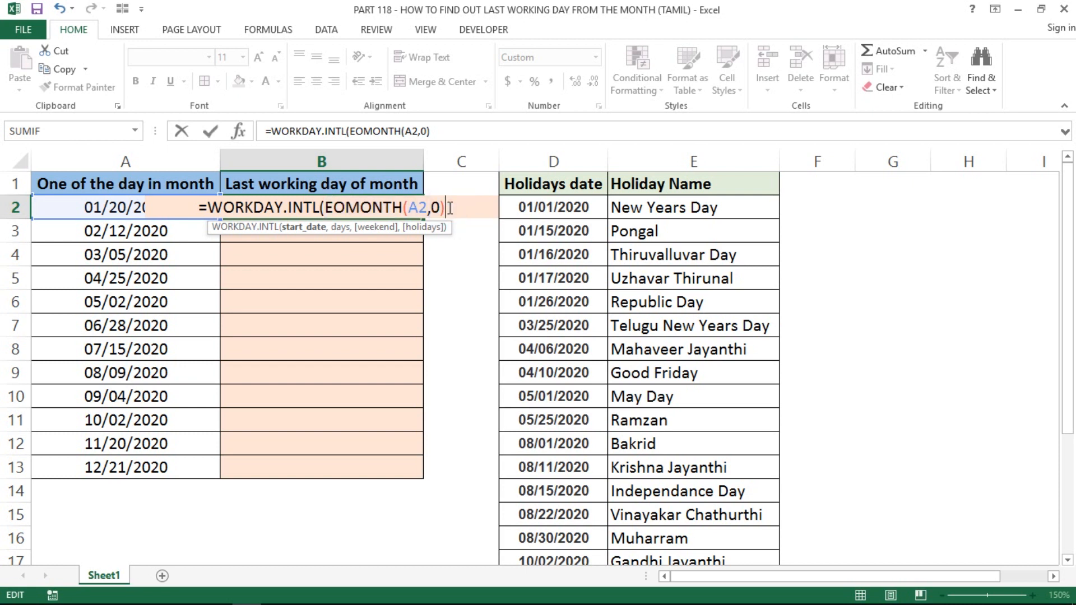
key(Escape)
Add +1 to the formula in B2 so it reads =EOMONTH(A2,0)+1
double_click(369, 208)
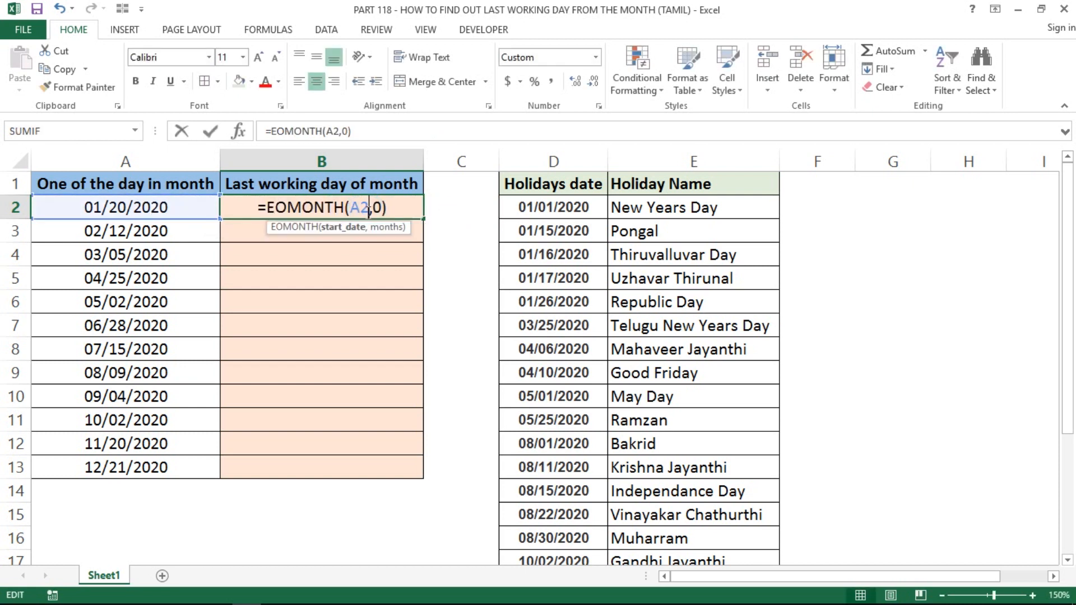
click(393, 209)
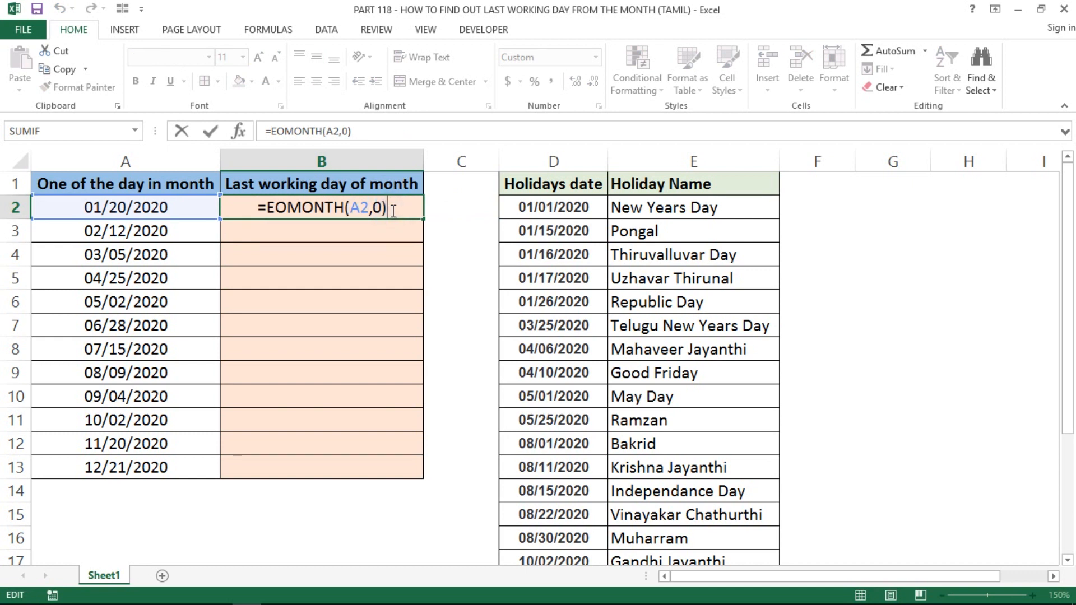
text(+1)
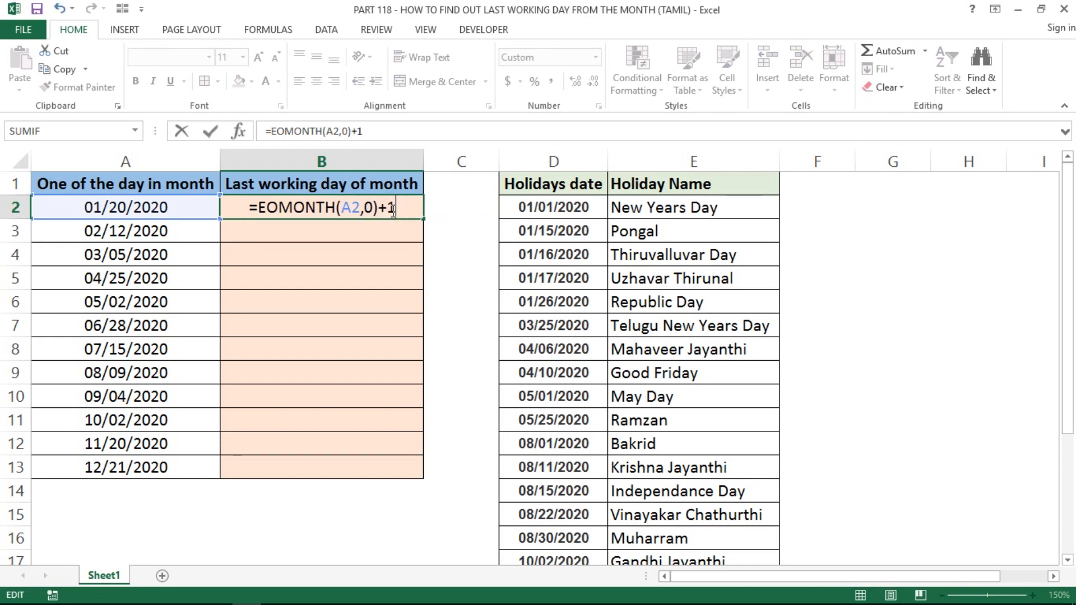
key(Return)
click(392, 209)
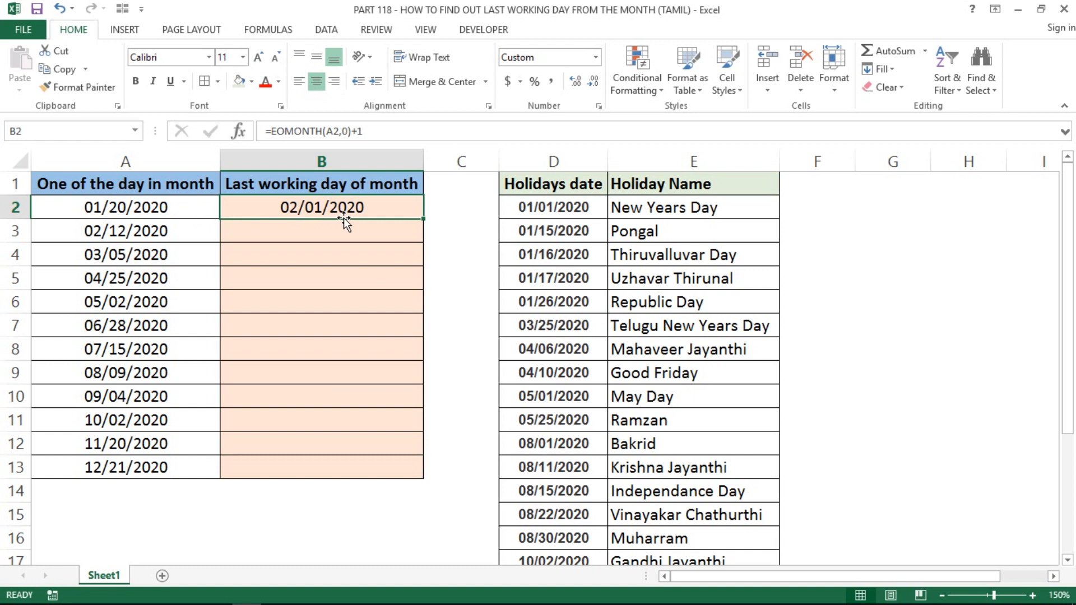
Wrap the B2 formula in WORKDAY.INTL, using EOMONTH(A2,0)+1 as the start date and -1 as the days argument
double_click(360, 210)
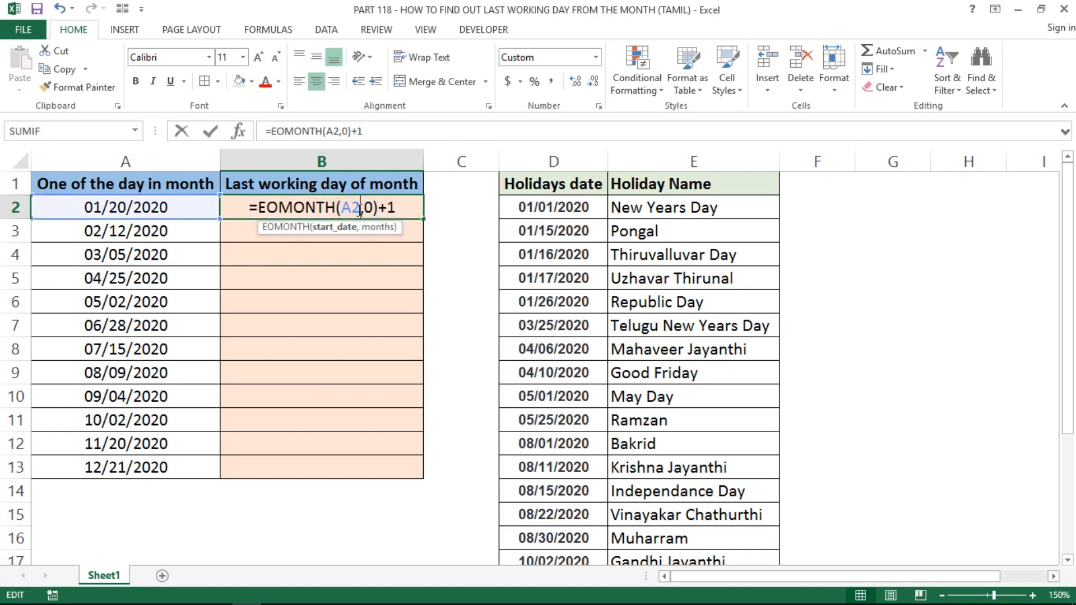
click(261, 207)
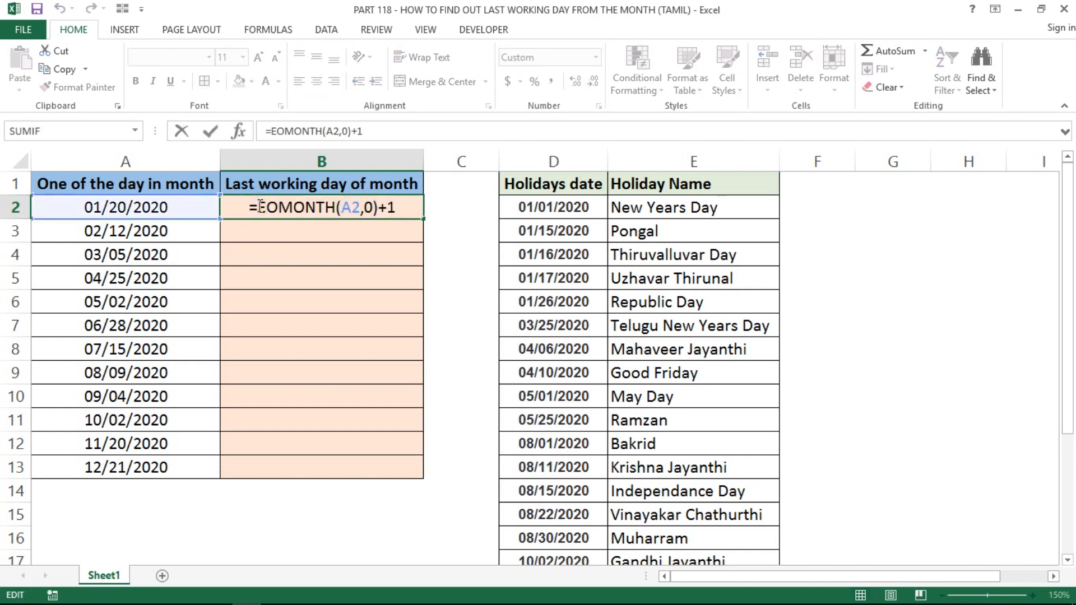
text(work)
key(Down)
key(Tab)
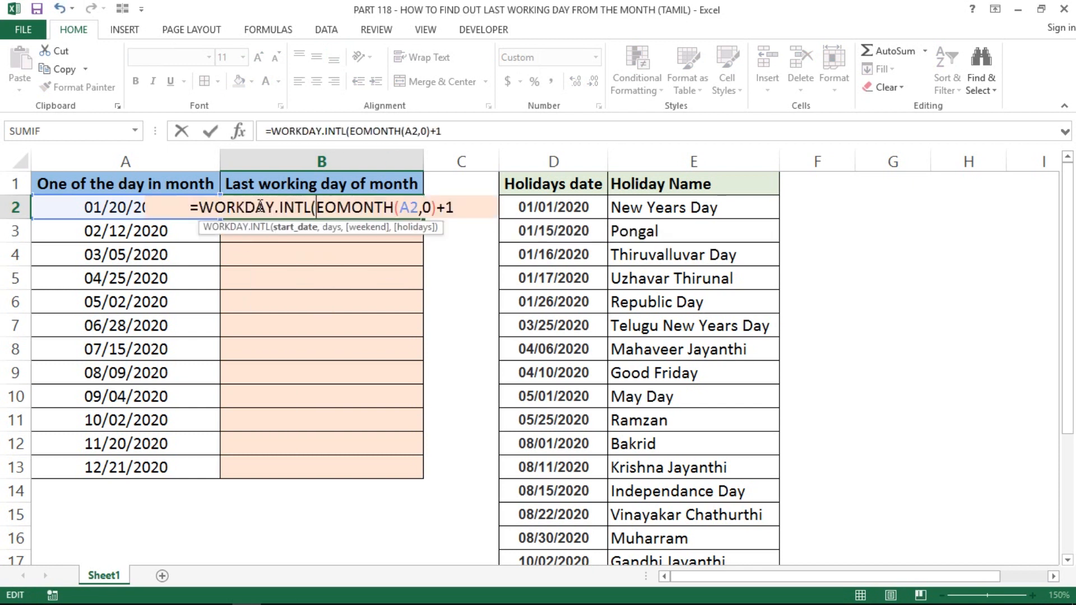
click(291, 231)
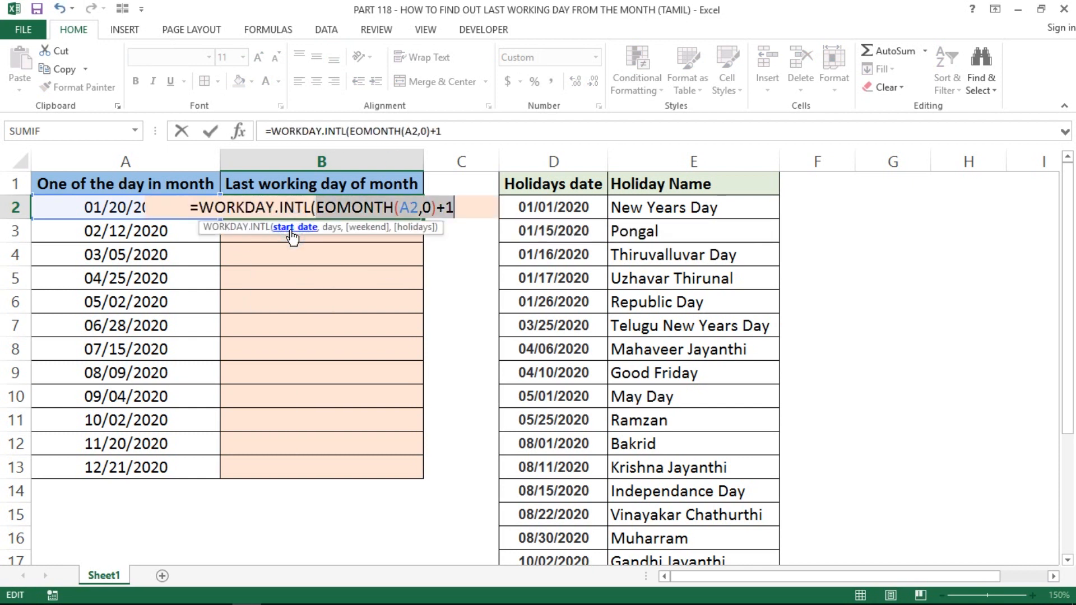
click(453, 207)
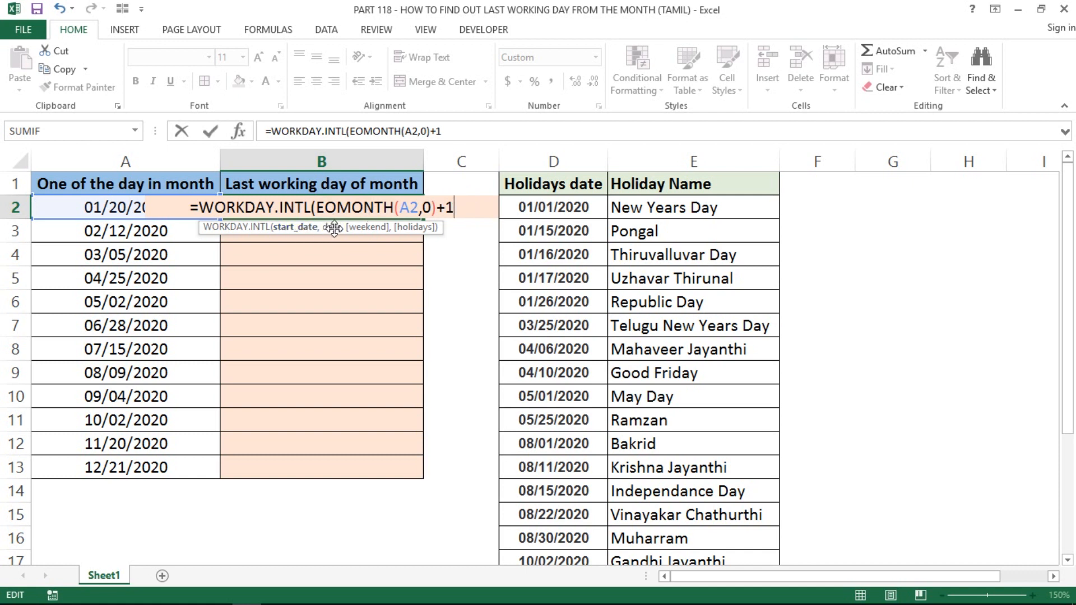
text(,)
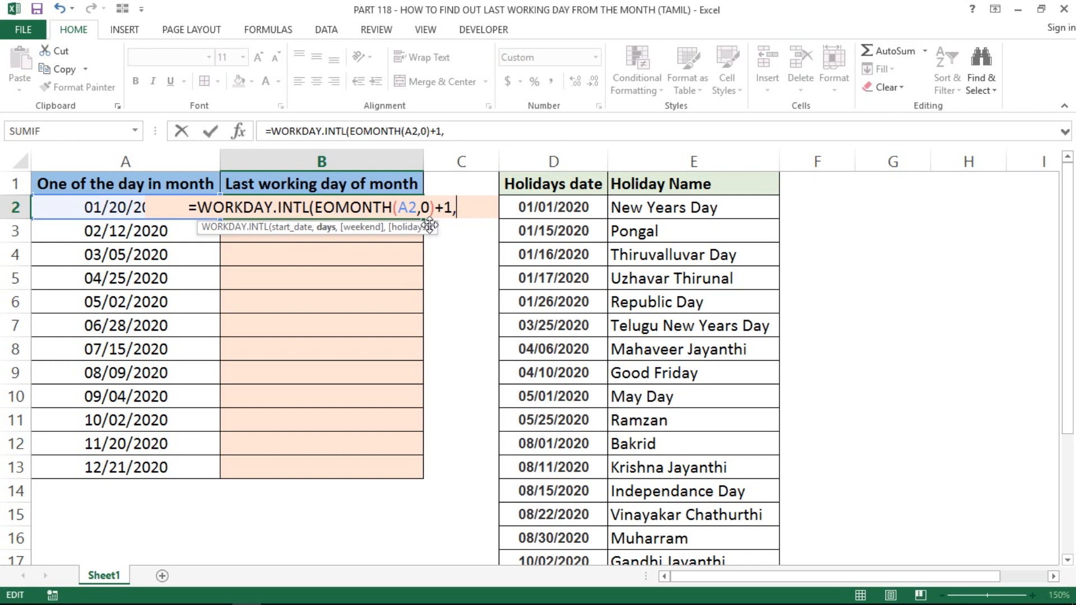
text(-1)
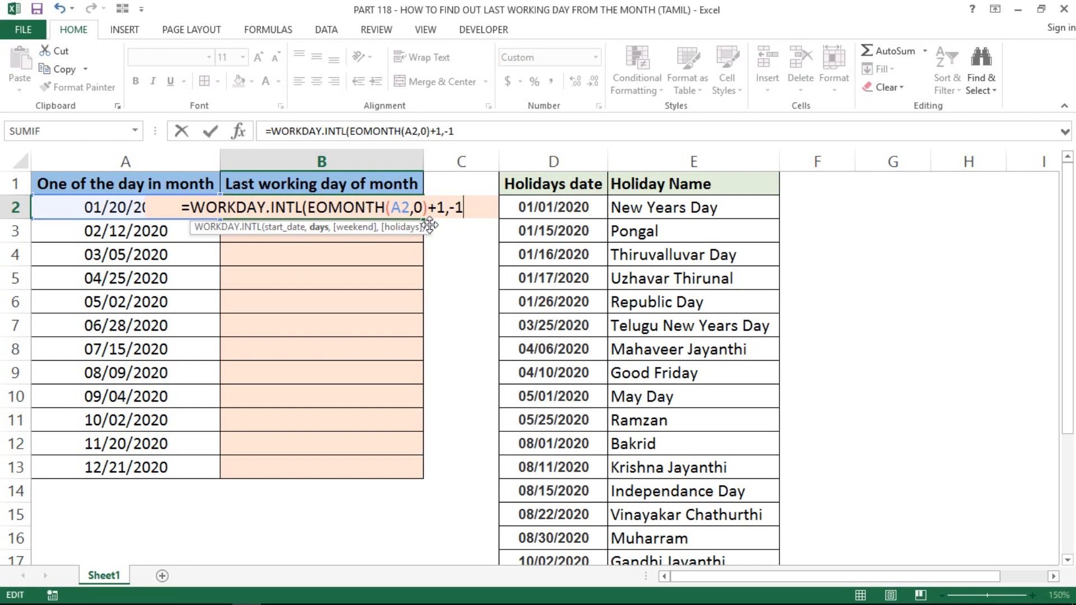
Complete the B2 formula with weekend option 1 (Saturday, Sunday) and the absolute holiday range $D$2:$D$22
text(,)
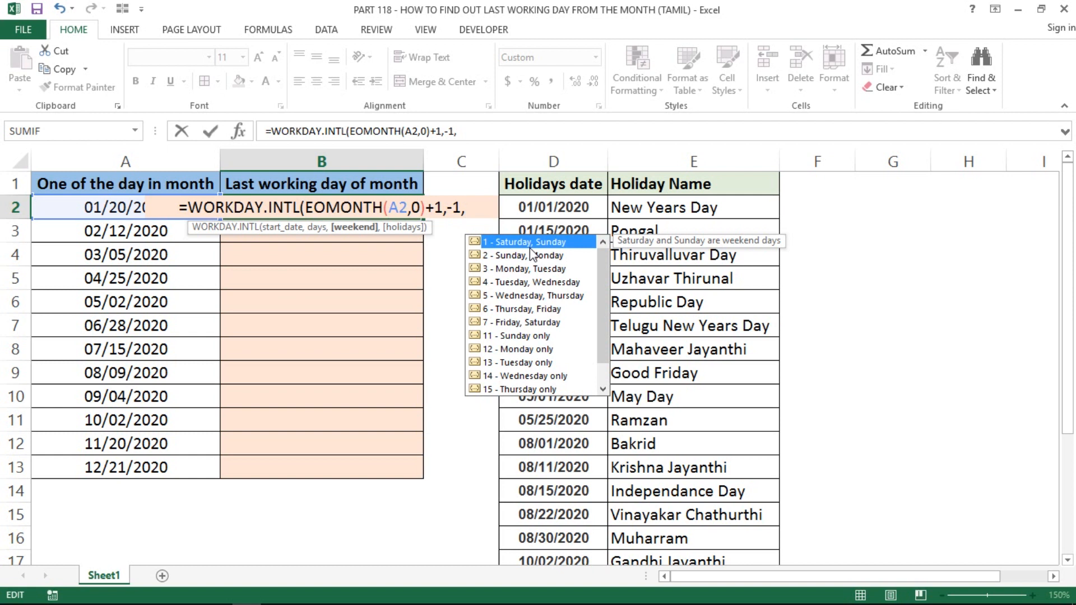
text(1)
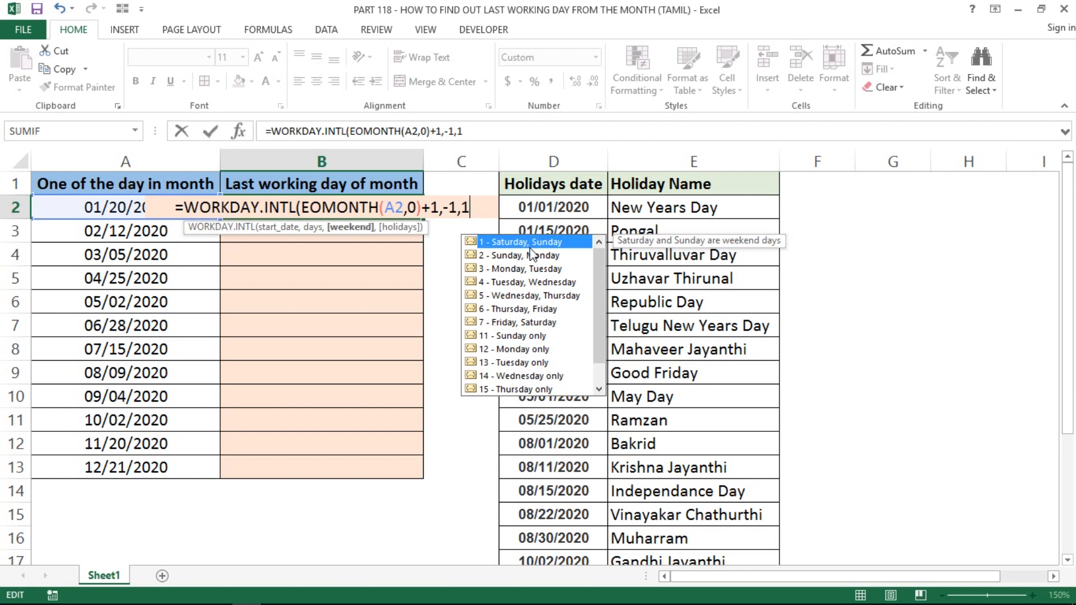
double_click(530, 247)
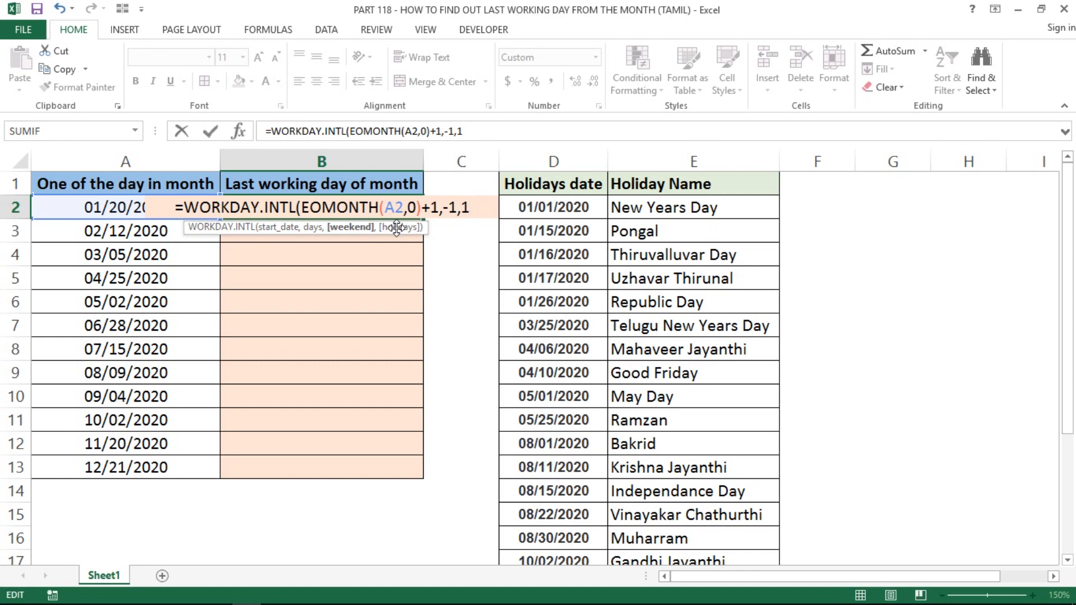
text(,)
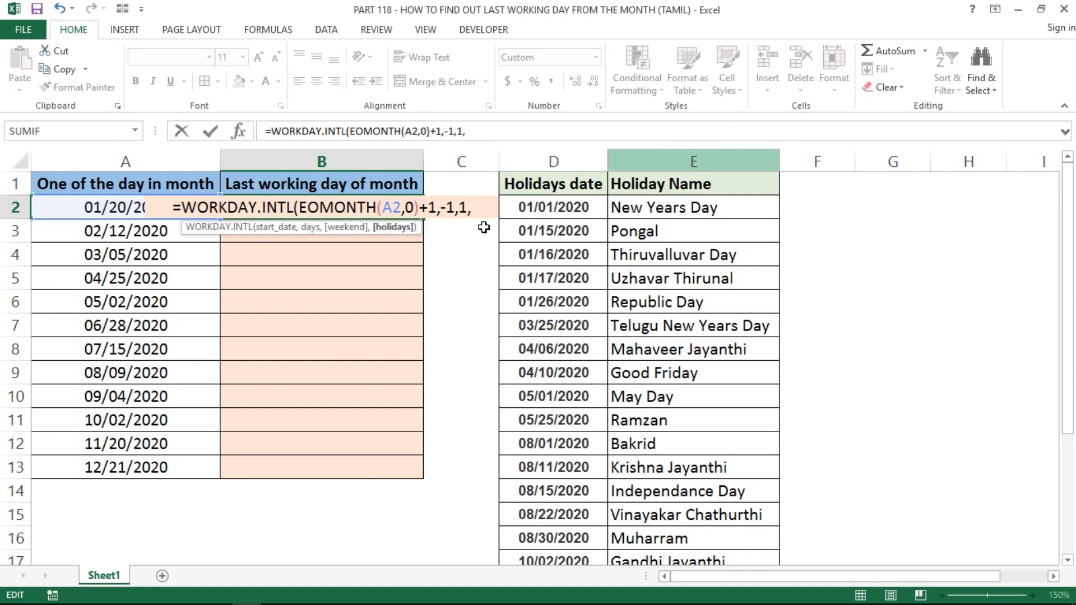
click(530, 208)
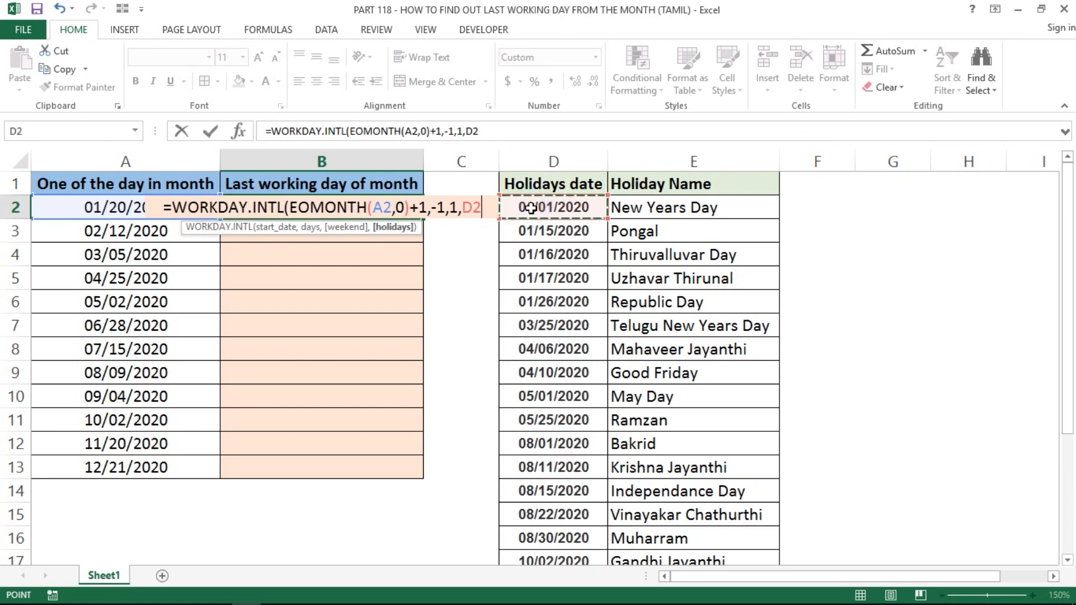
key(ctrl+shift+Down)
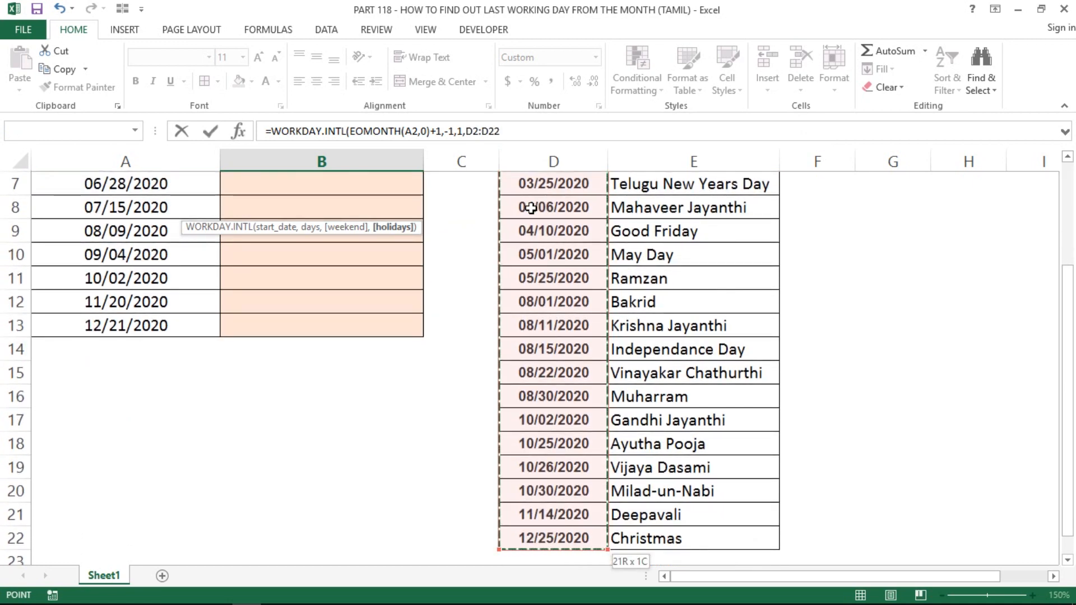
key(F4)
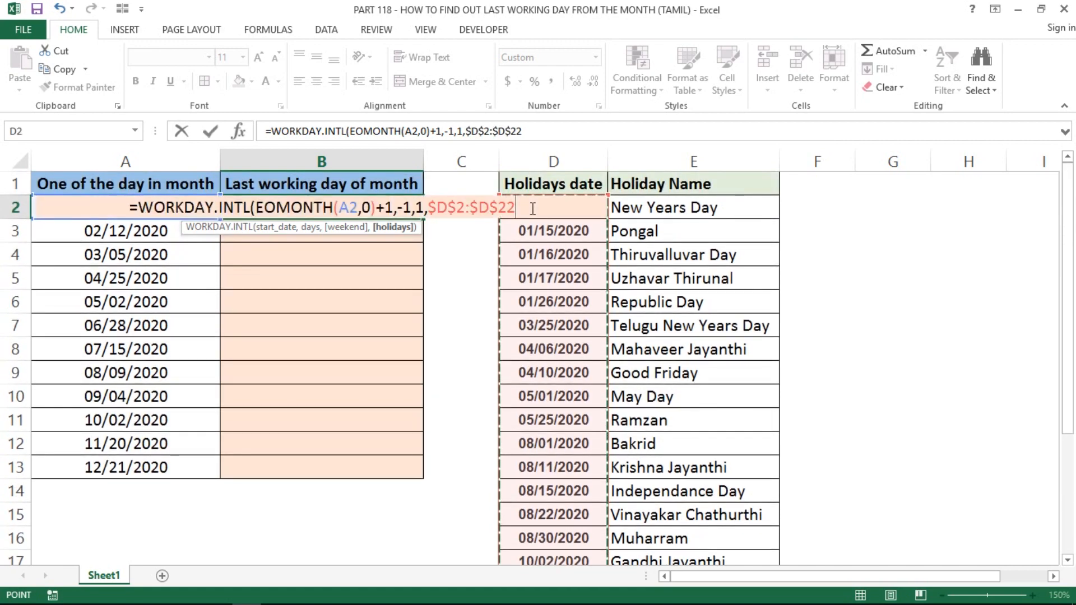
text())
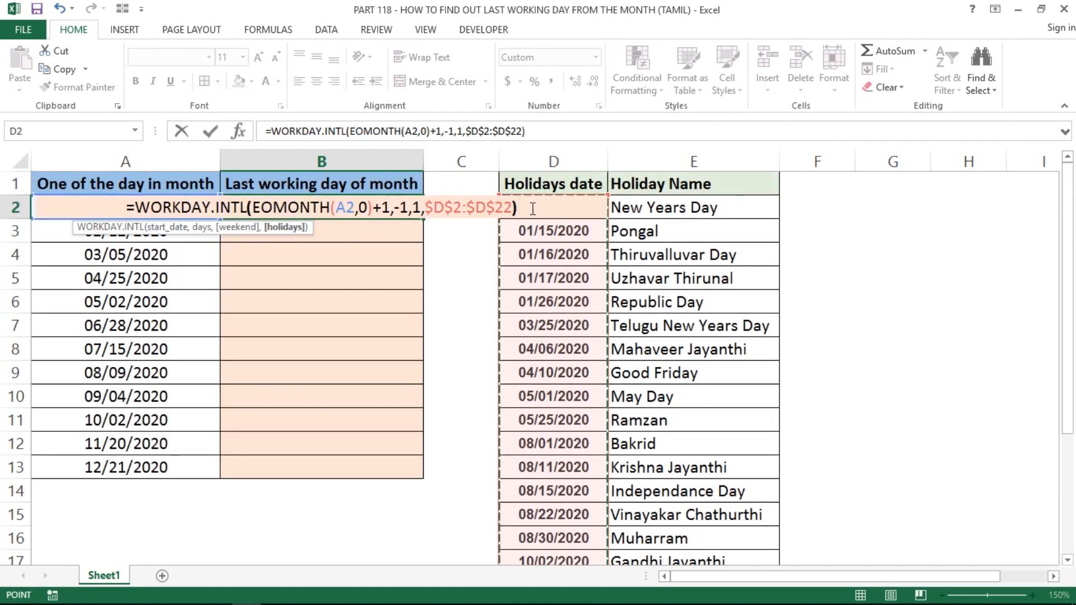
key(Return)
Fill the WORKDAY.INTL formula from B2 down through B13
click(367, 207)
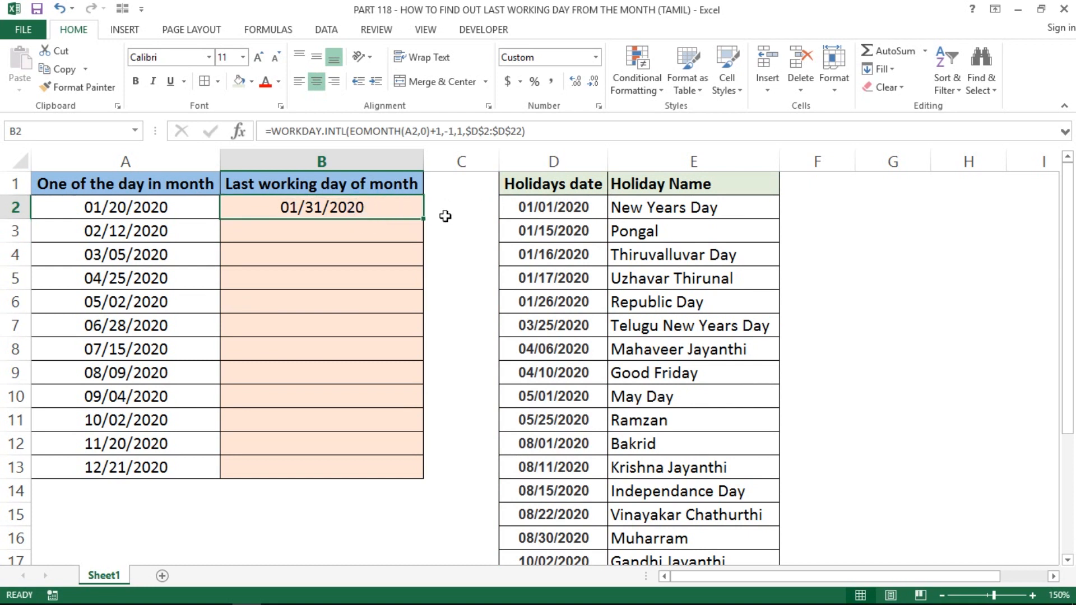
double_click(422, 218)
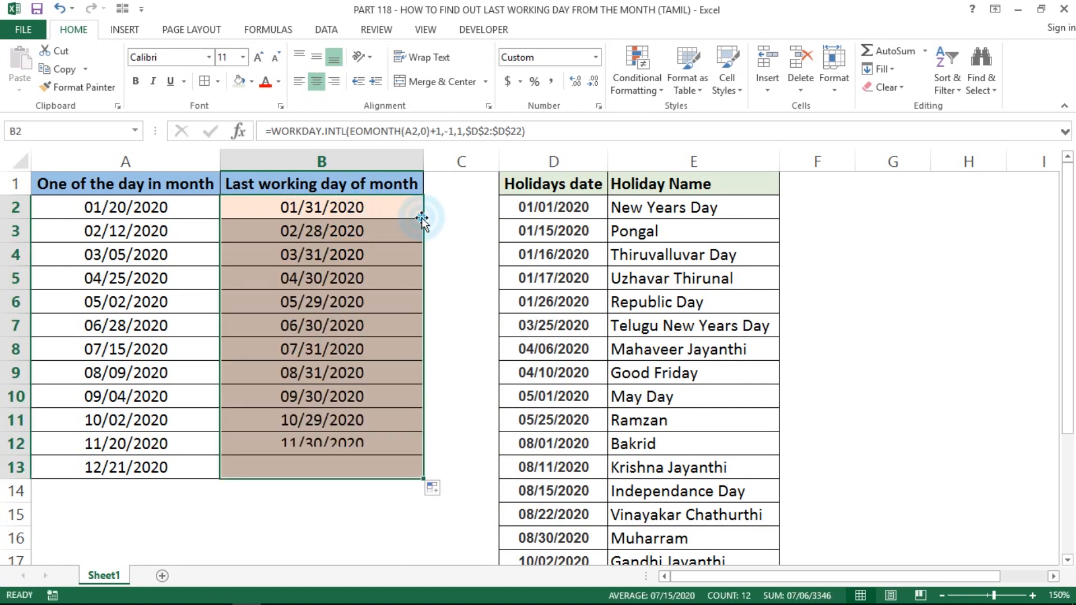
click(290, 273)
Examine the last working day results in column B alongside the holiday dates in column D, down to row 13
key(ctrl+Up)
key(Down)
key(Down)
key(Down)
key(Down)
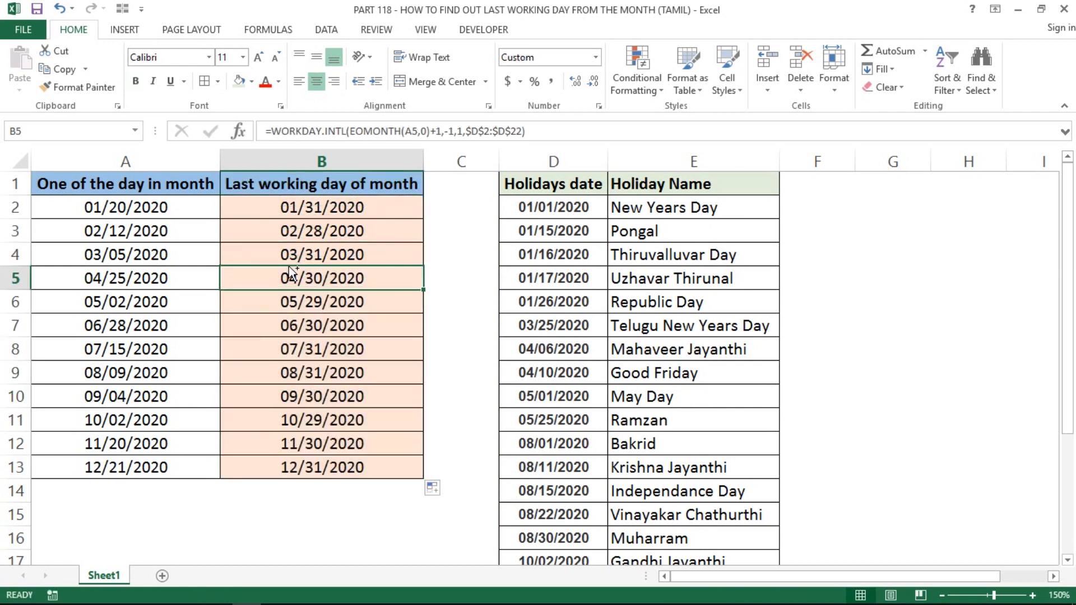
key(ctrl+Down)
key(Up)
key(Right)
key(Right)
key(Right)
key(Left)
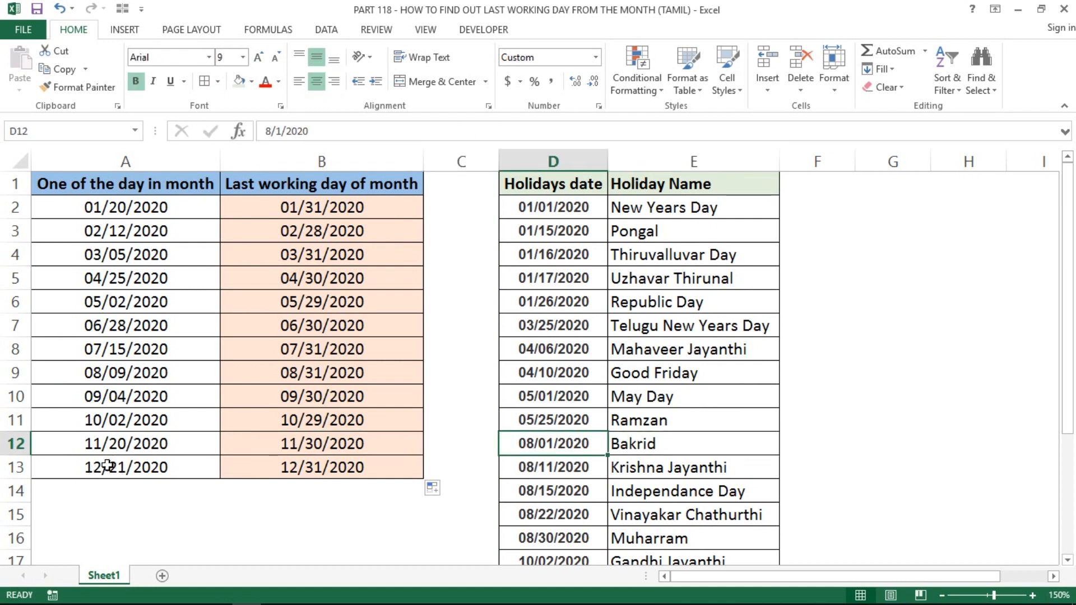
click(151, 471)
click(10, 467)
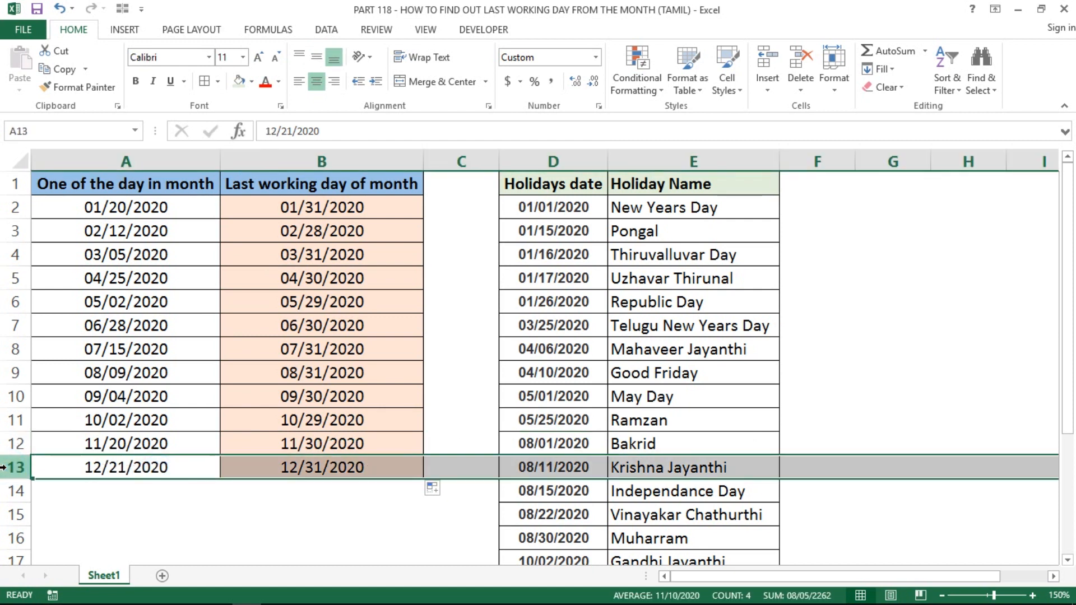
Change the Christmas holiday date in D22 to 12/31/2020
click(330, 469)
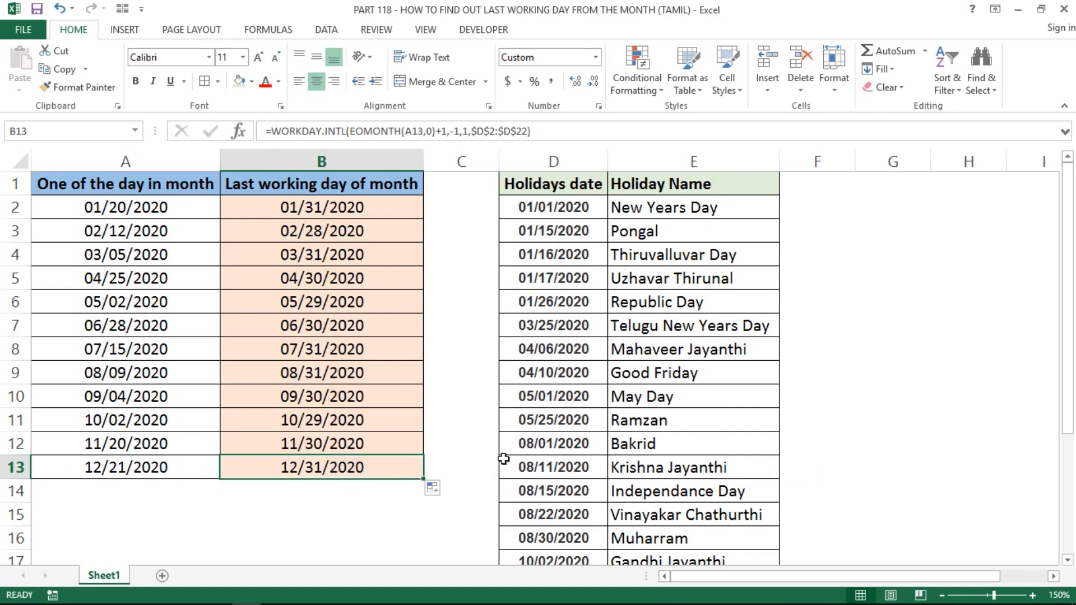
click(646, 442)
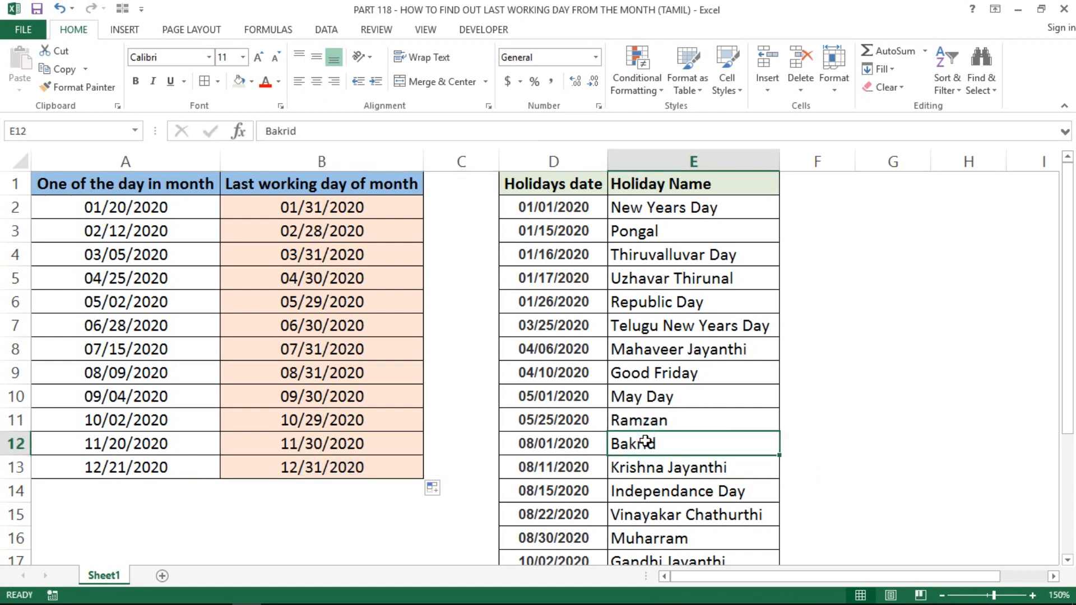
key(ctrl+Down)
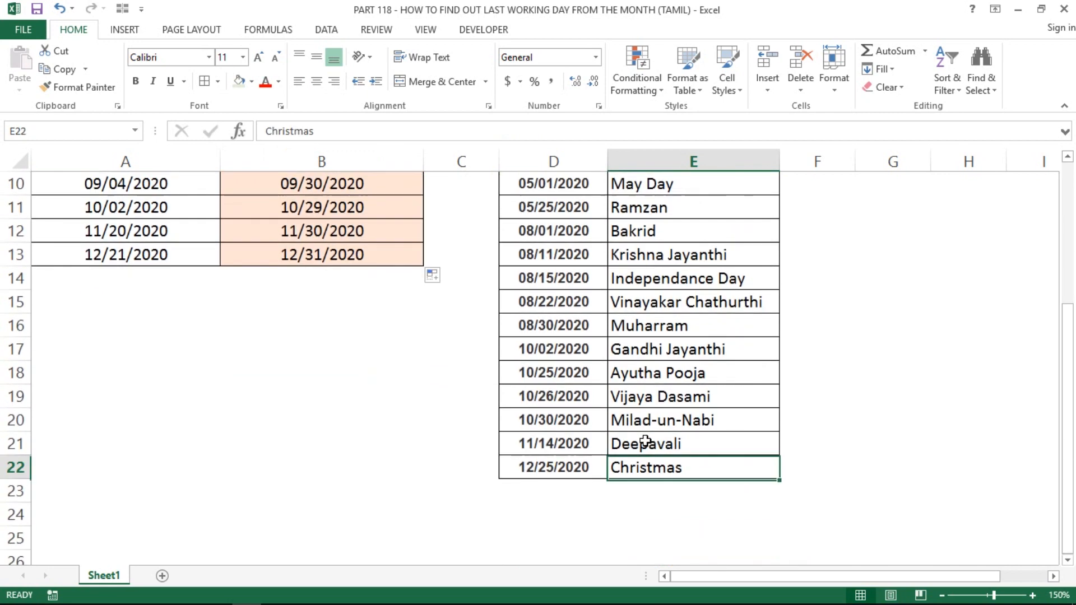
key(Left)
key(Left)
key(Right)
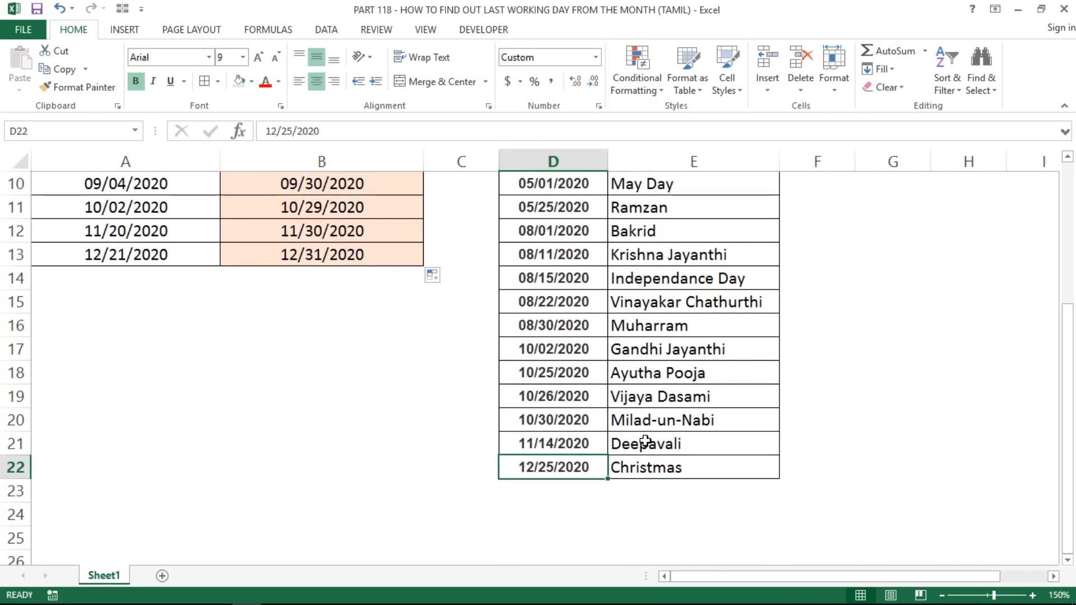
key(F2)
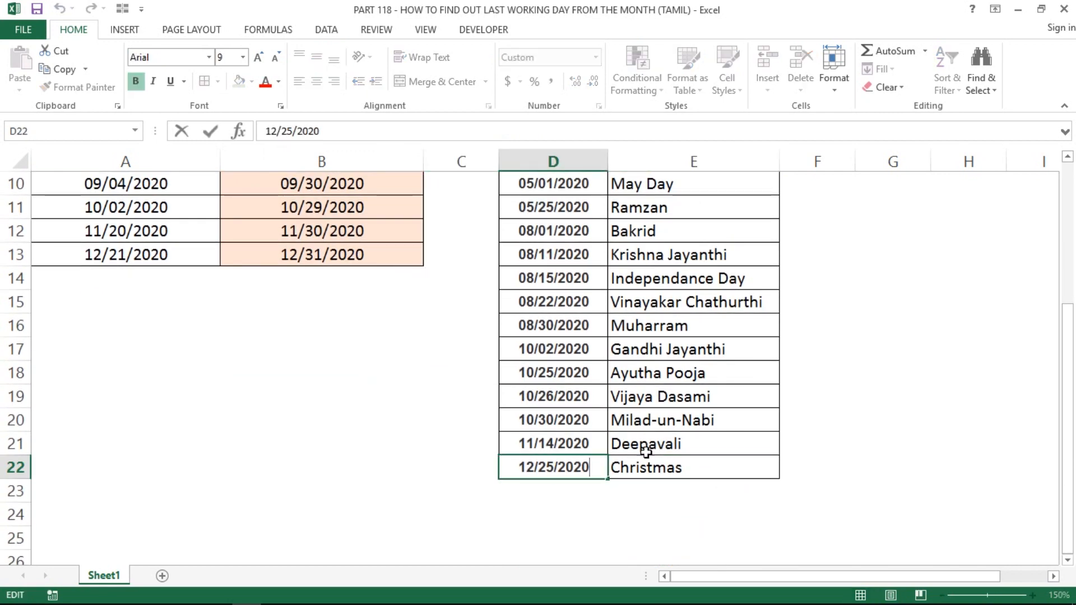
click(552, 469)
key(BackSpace)
key(BackSpace)
text(31)
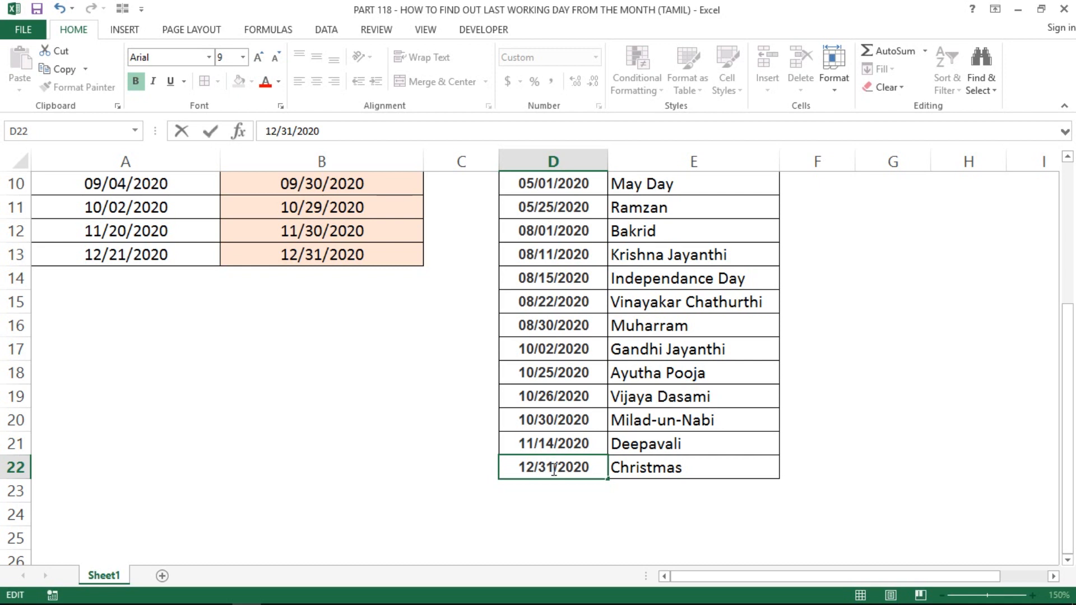
key(Return)
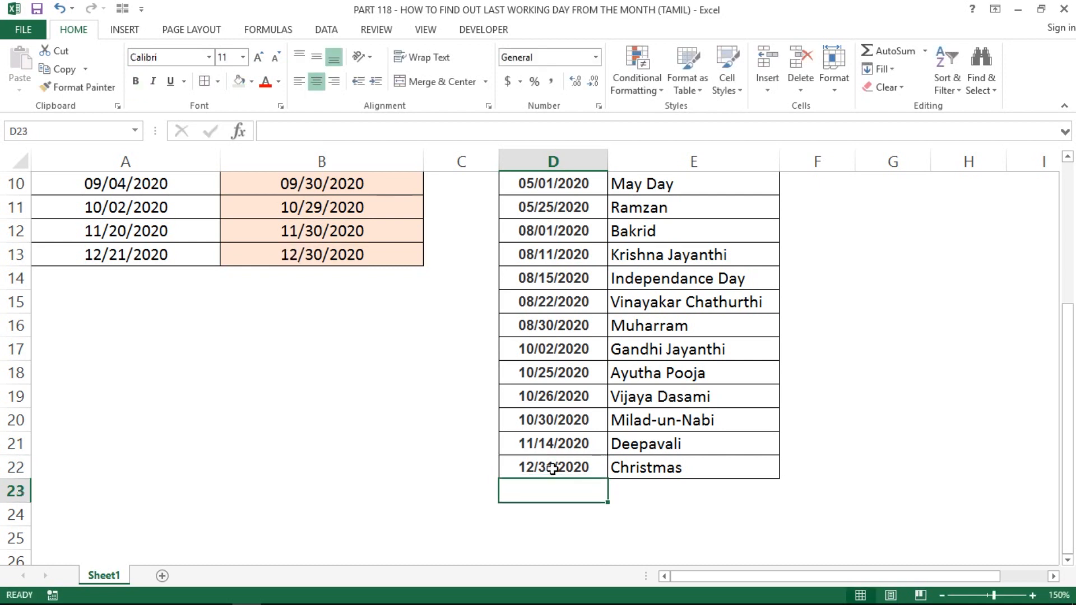
Check the December result in B13 against the Christmas date in D22, and review the last working days in B2:B13
click(22, 254)
click(344, 253)
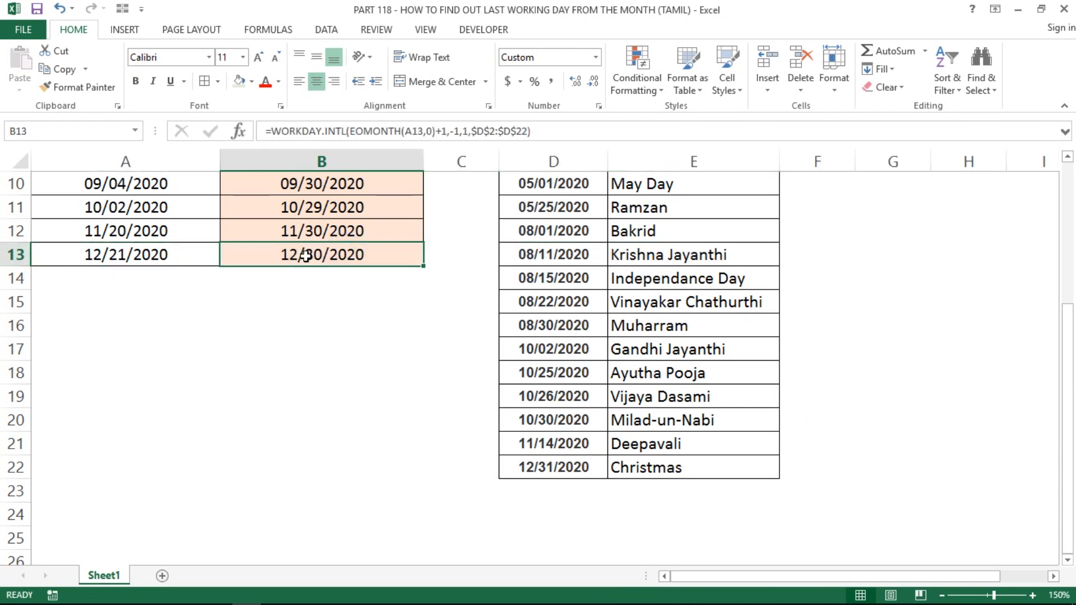
click(286, 261)
double_click(550, 466)
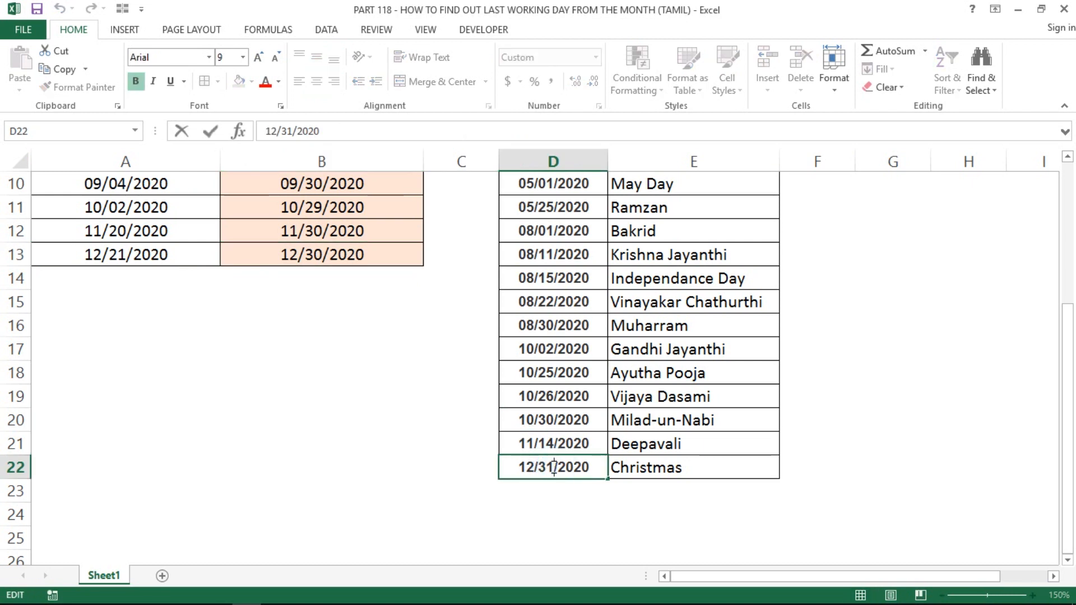
key(Escape)
key(Up)
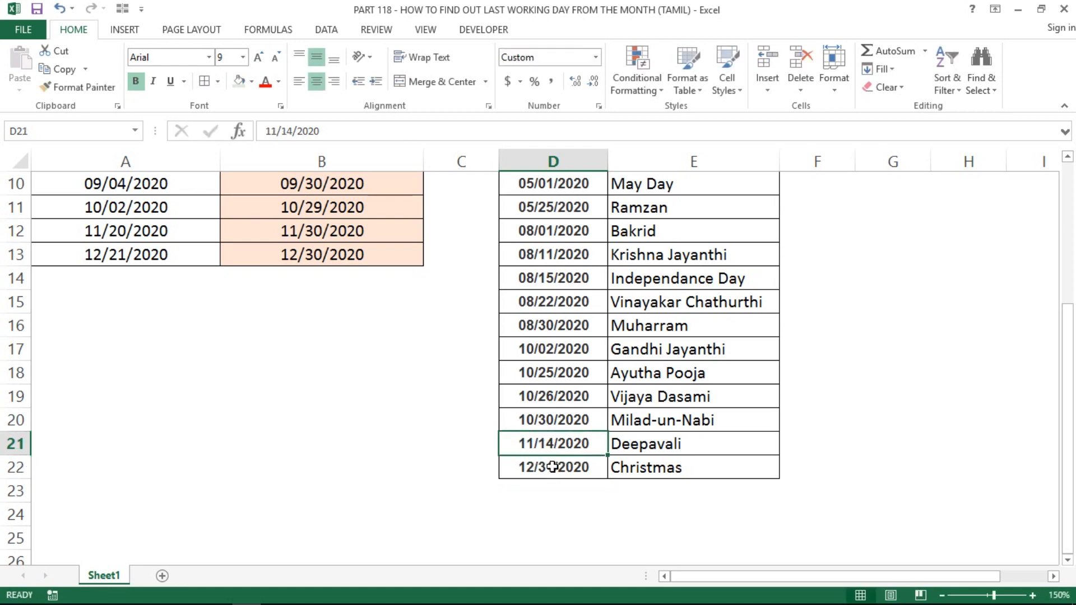
key(ctrl+Up)
key(Left)
key(Left)
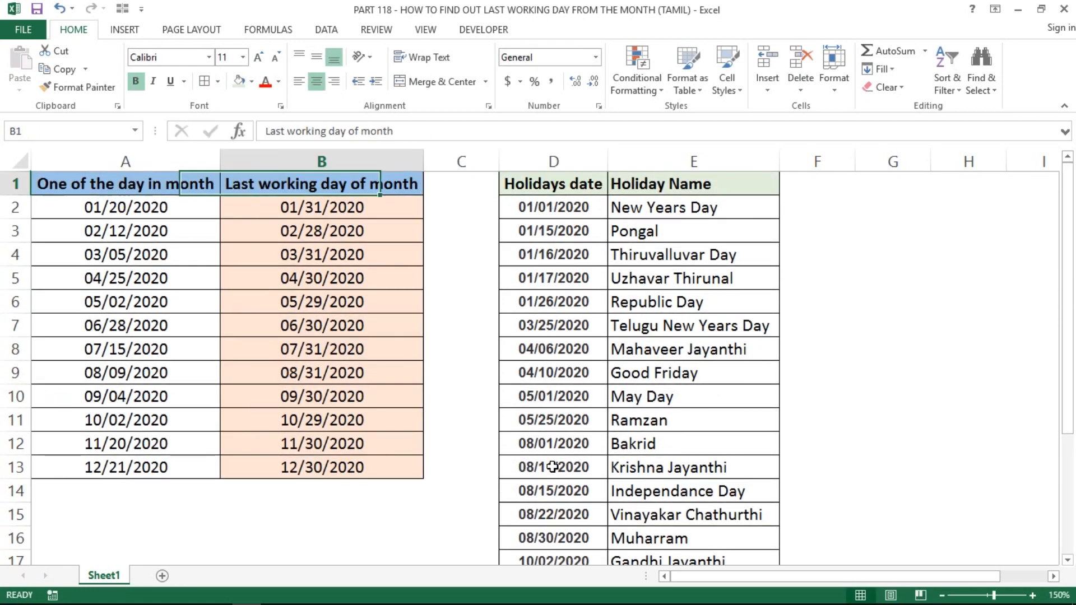
key(Down)
key(ctrl+shift+Down)
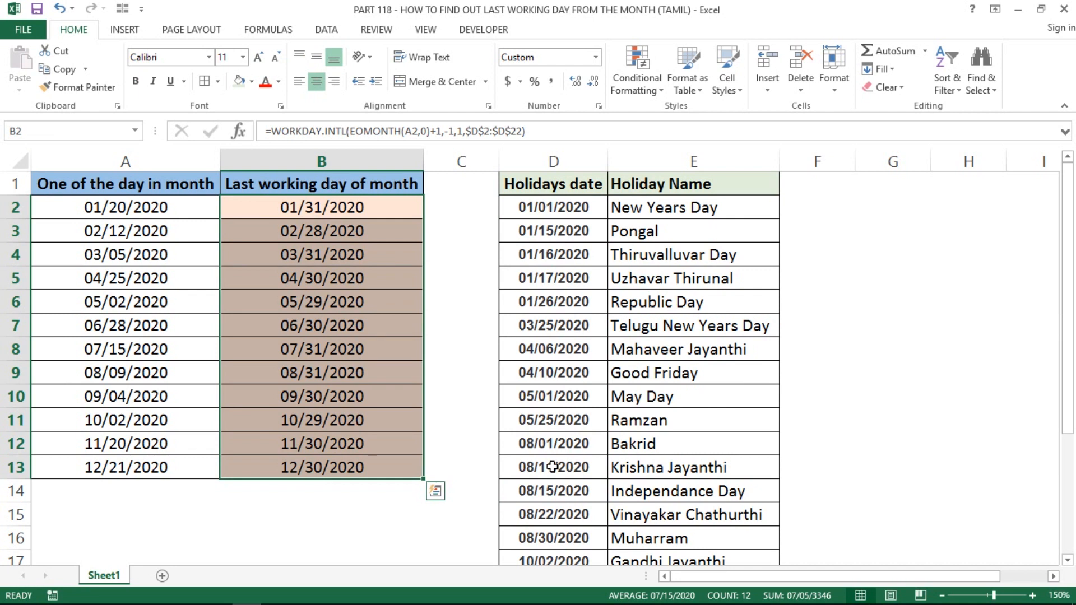
click(365, 448)
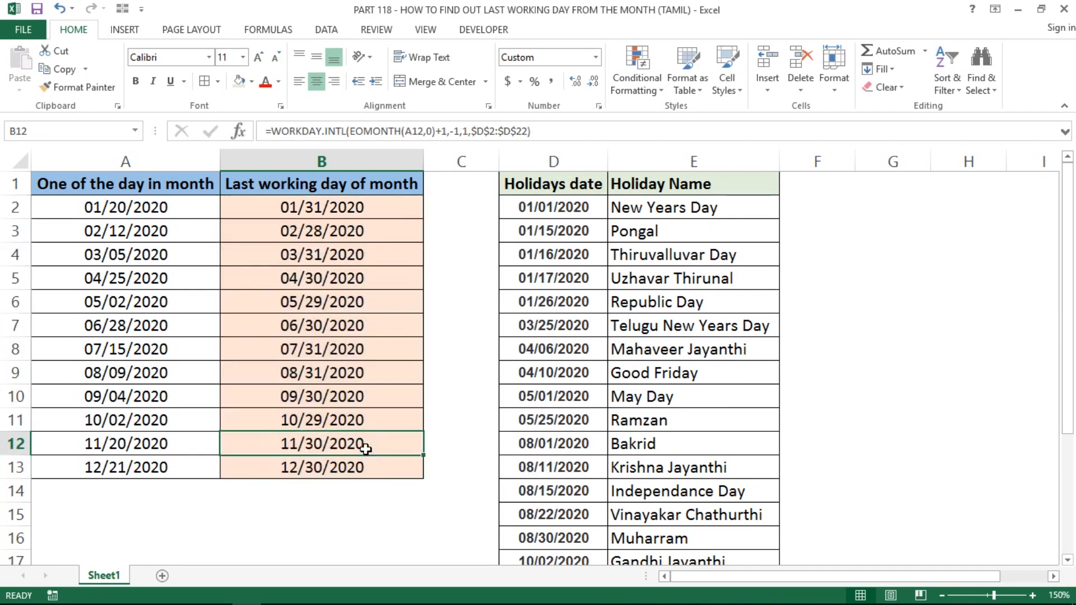
Enter a FORMULATEXT formula in A15 that displays the formula of cell B2
click(147, 528)
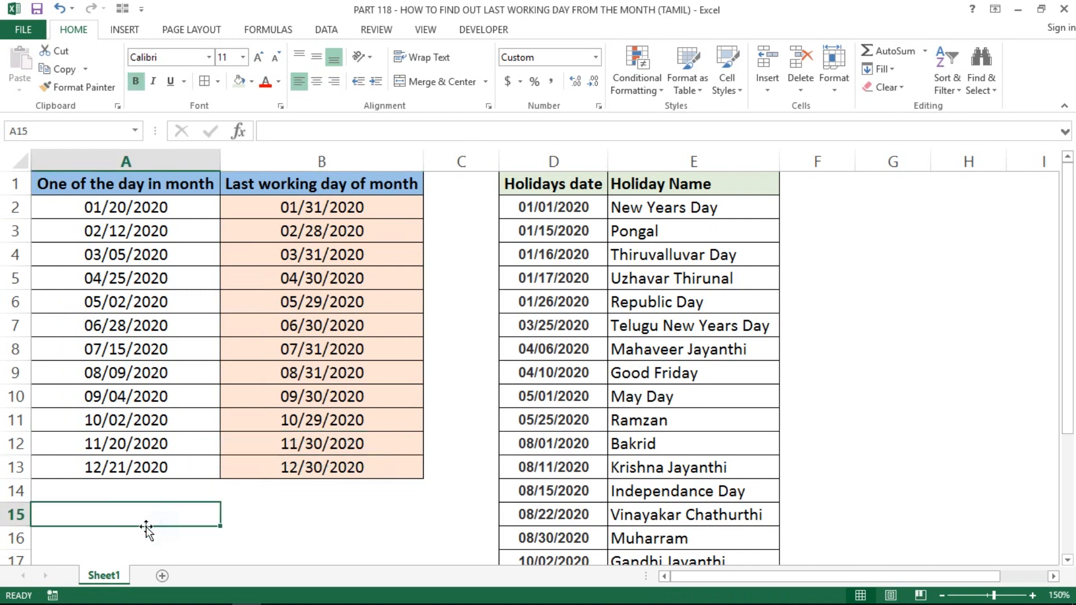
text(=fomr)
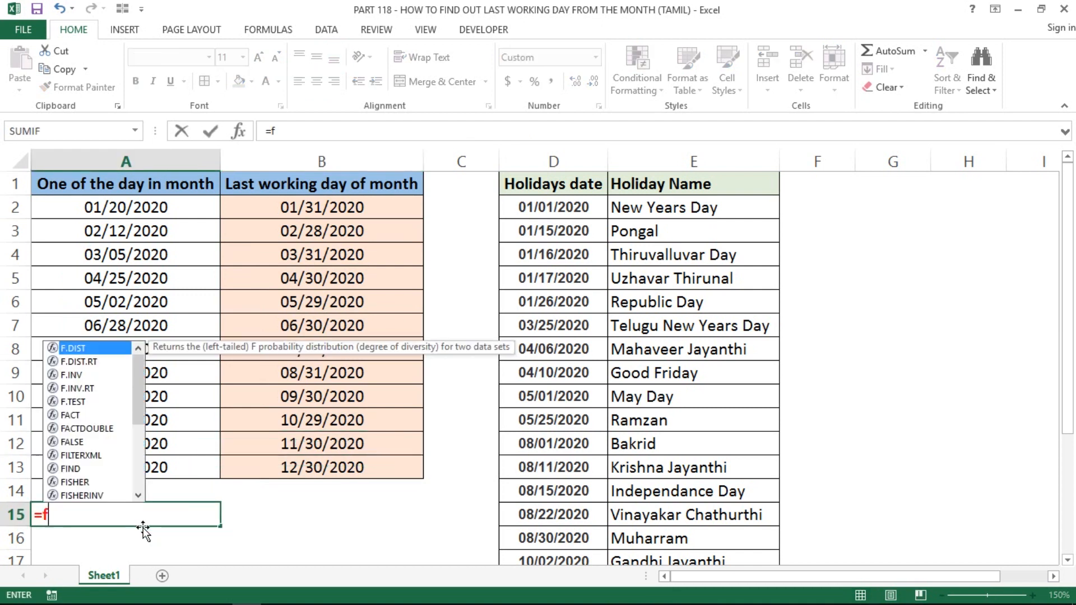
key(BackSpace)
key(BackSpace)
key(BackSpace)
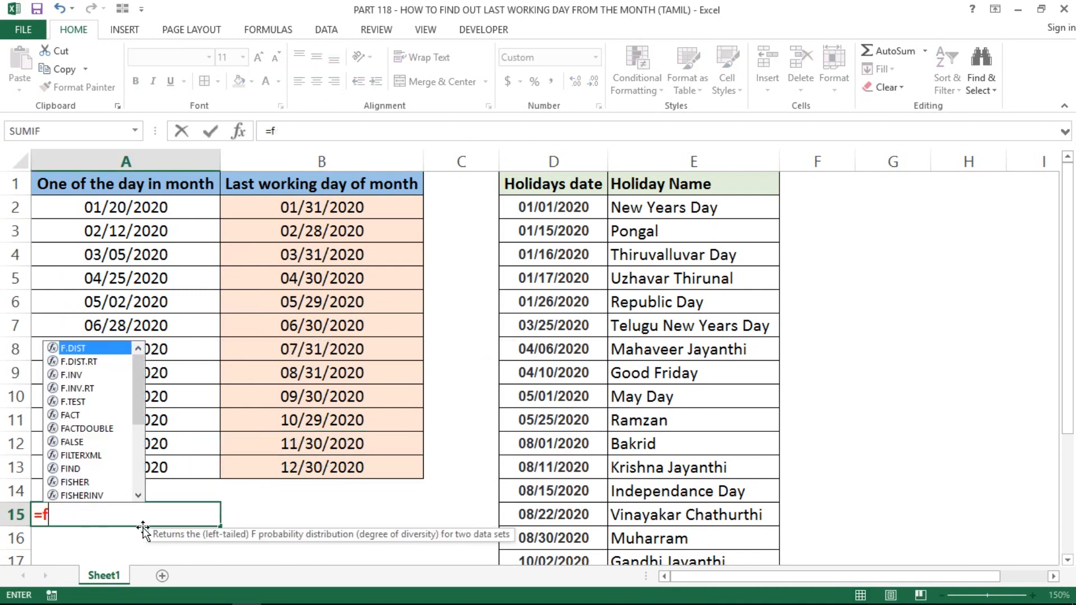
text(ormu)
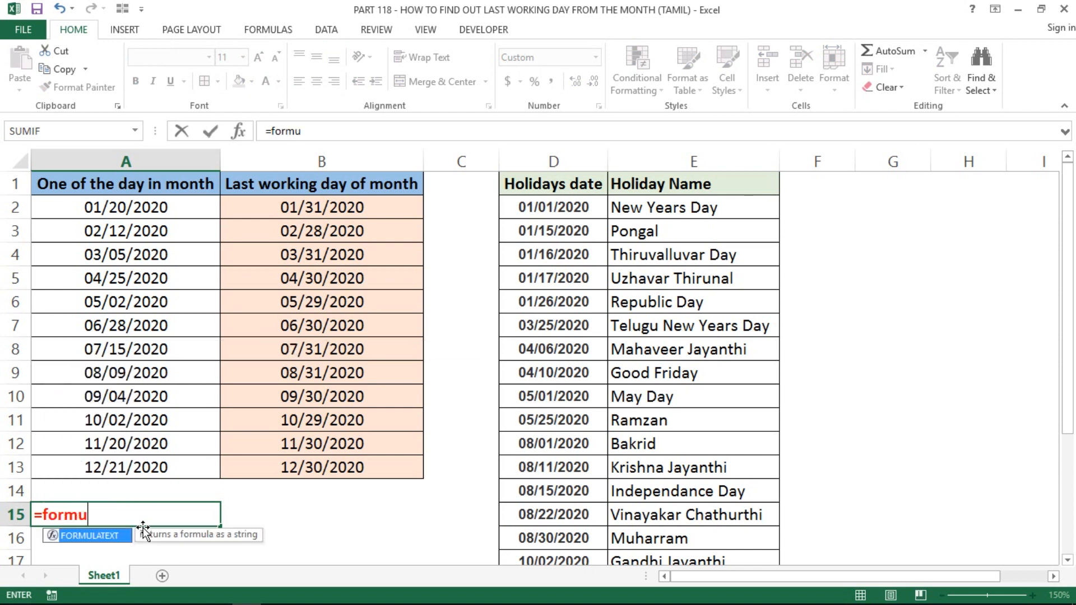
key(Tab)
key(Up)
key(Up)
key(ctrl+Up)
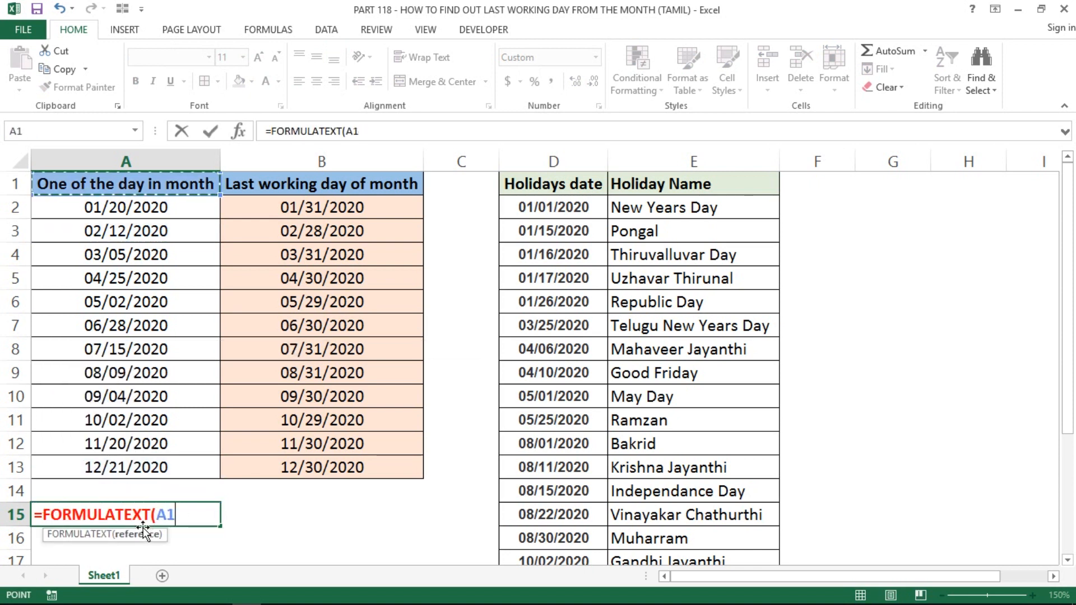
key(Right)
key(Down)
key(Return)
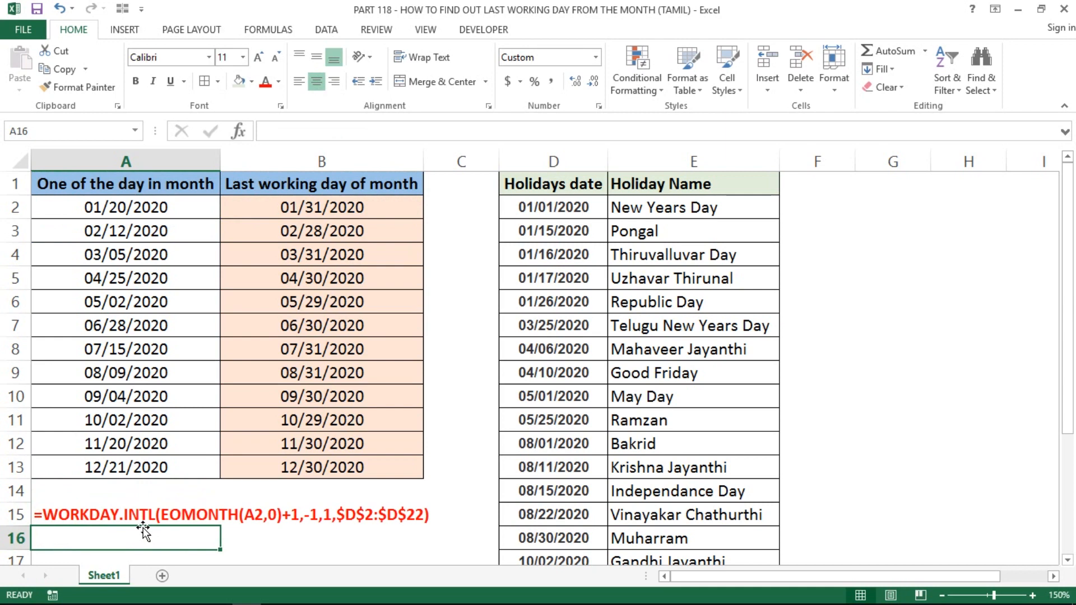
Replace the FORMULATEXT formula in A15 with its static text by pasting it over itself as values
key(Up)
key(ctrl+c)
key(ctrl+alt+v)
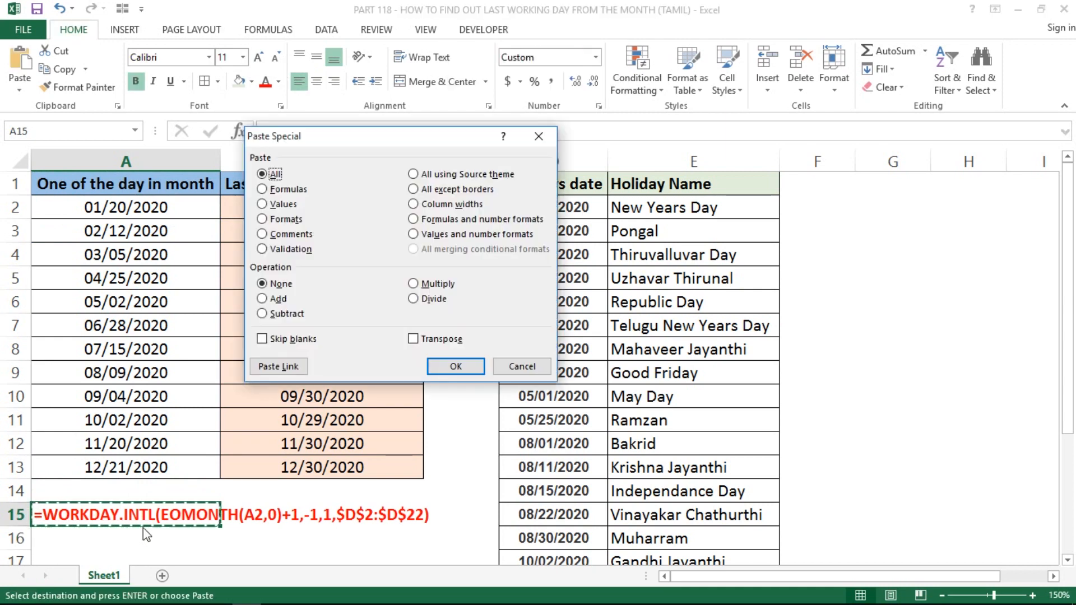
key(v)
key(Return)
key(ctrl+Down)
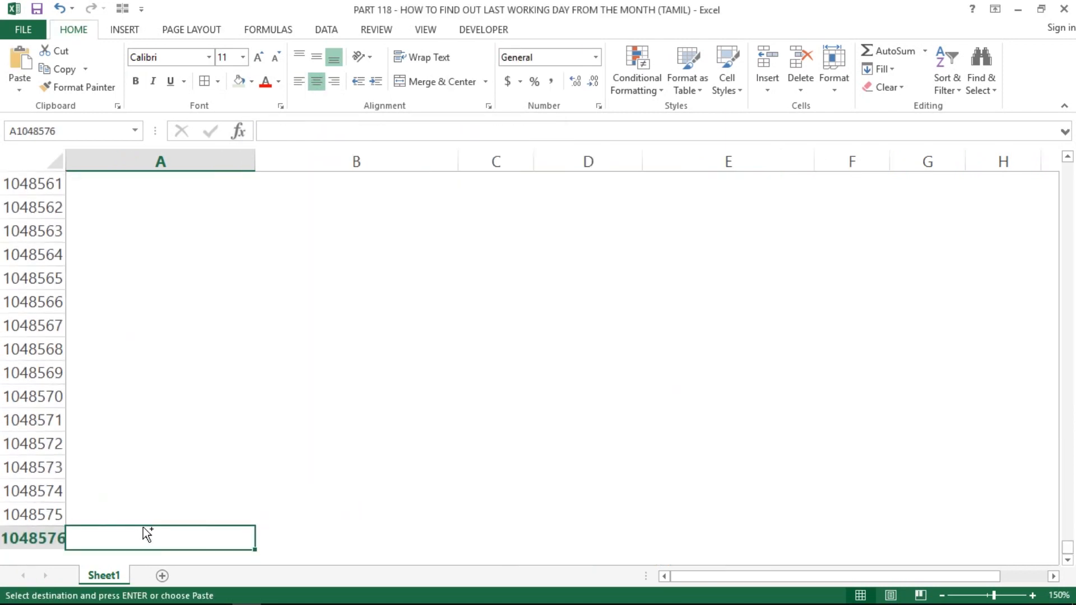
key(ctrl+Home)
key(Down)
key(Escape)
key(Down)
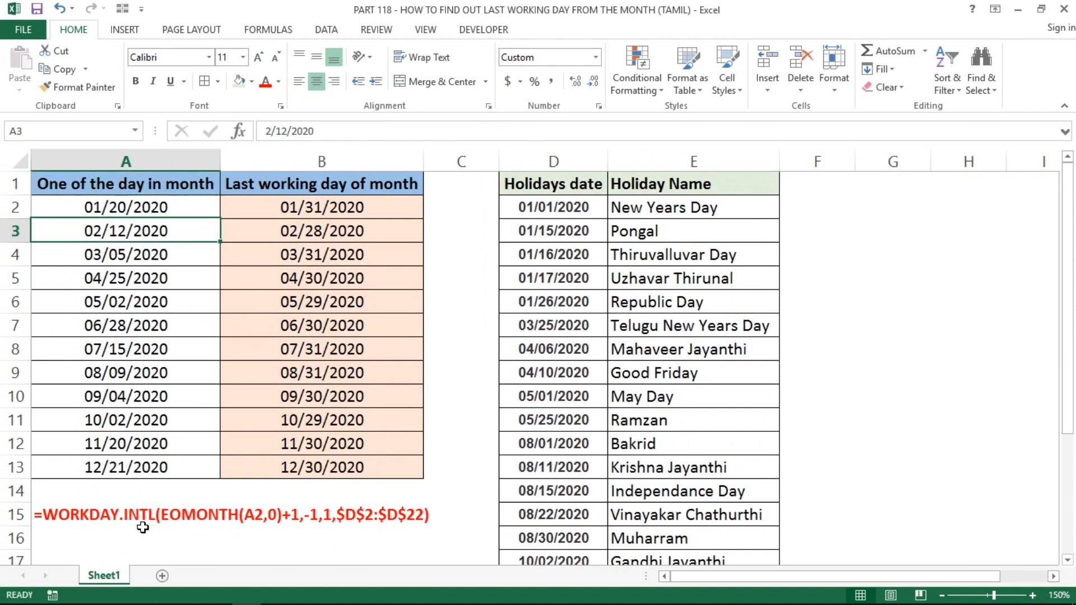
key(Down)
key(Down)
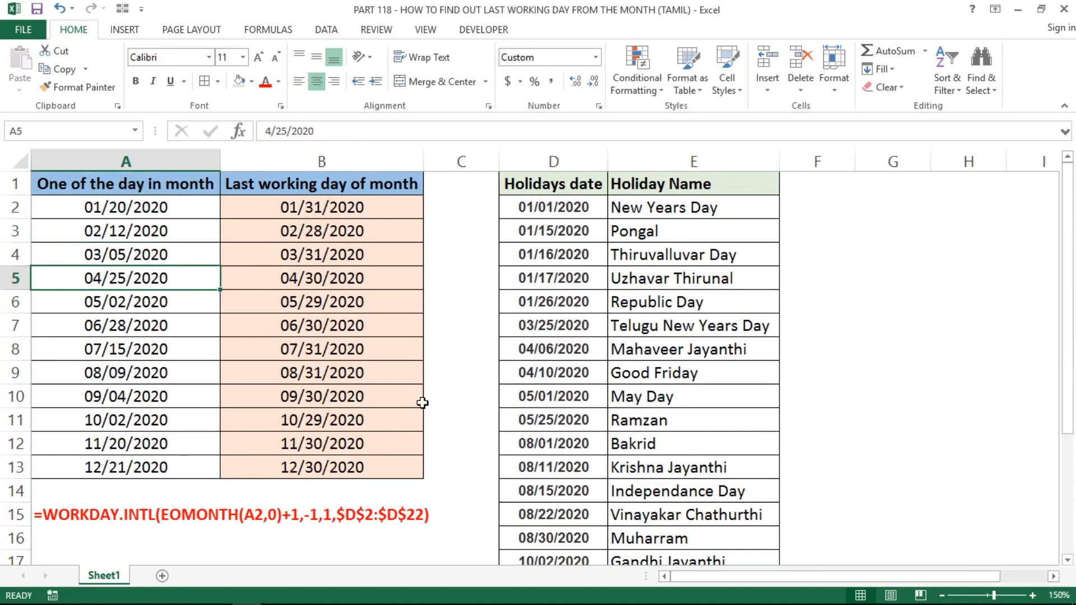
click(453, 402)
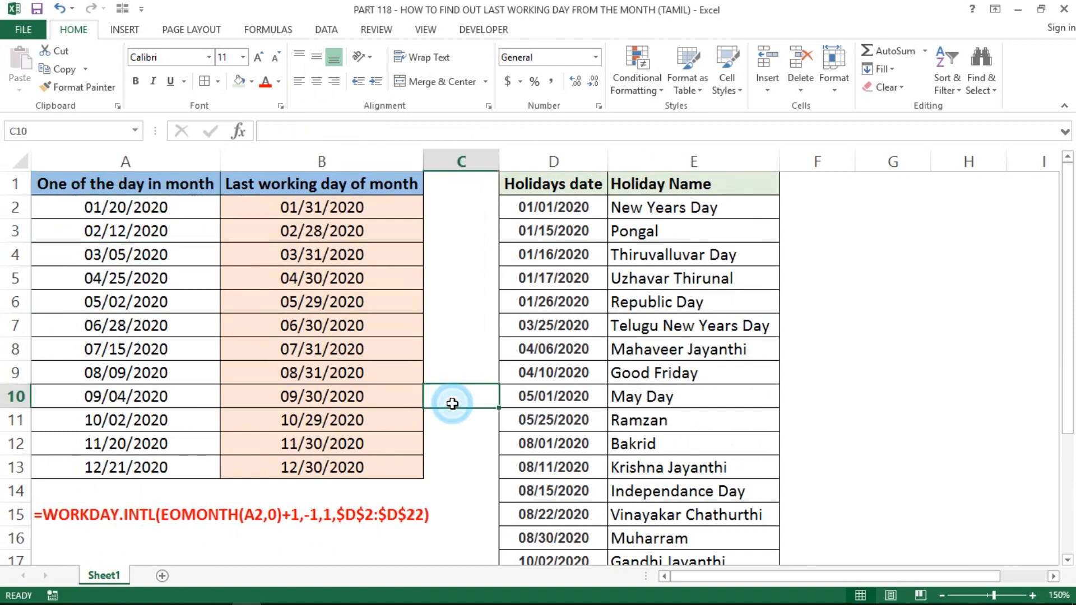
click(824, 321)
click(893, 316)
click(882, 285)
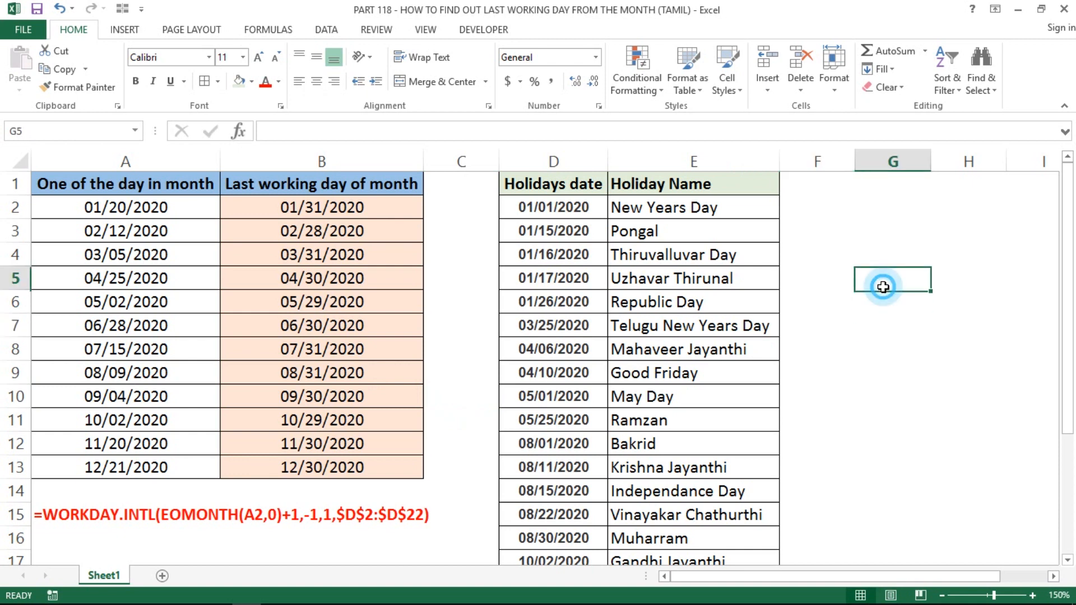
click(883, 316)
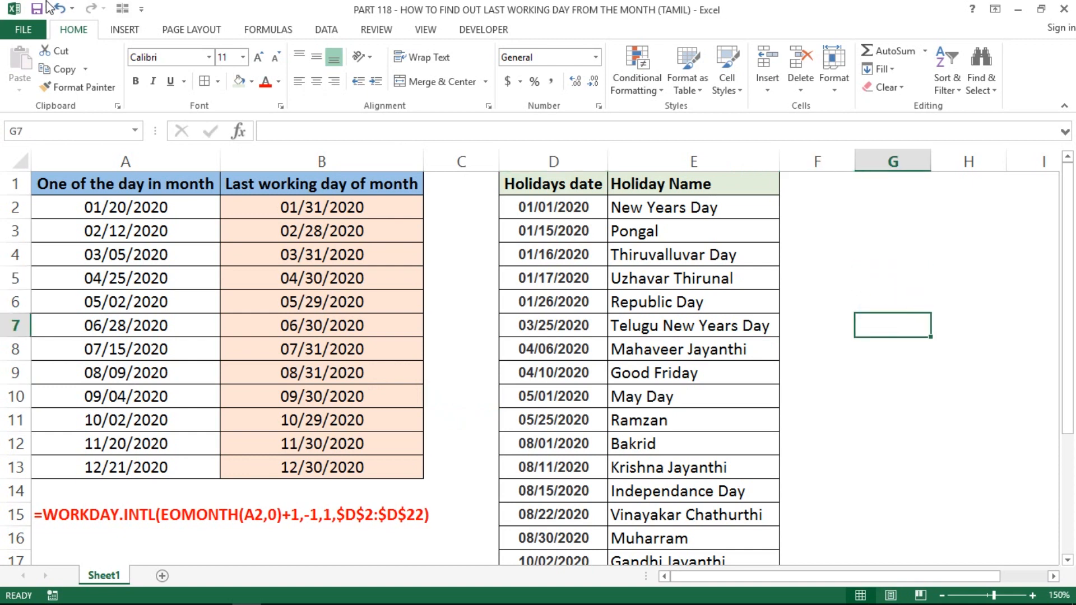
Save the workbook
click(37, 9)
click(442, 211)
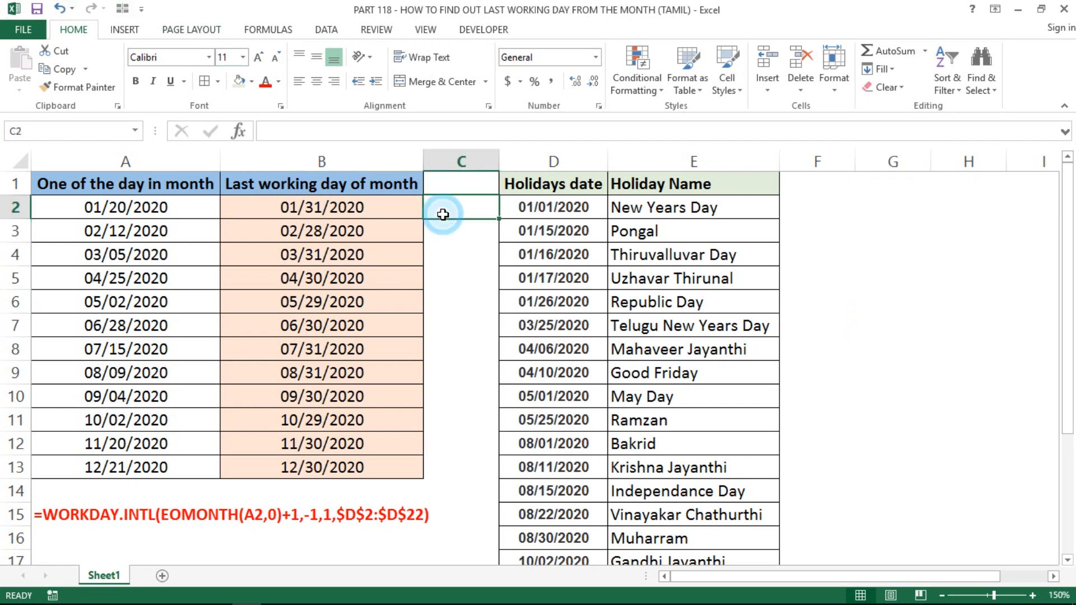
click(927, 309)
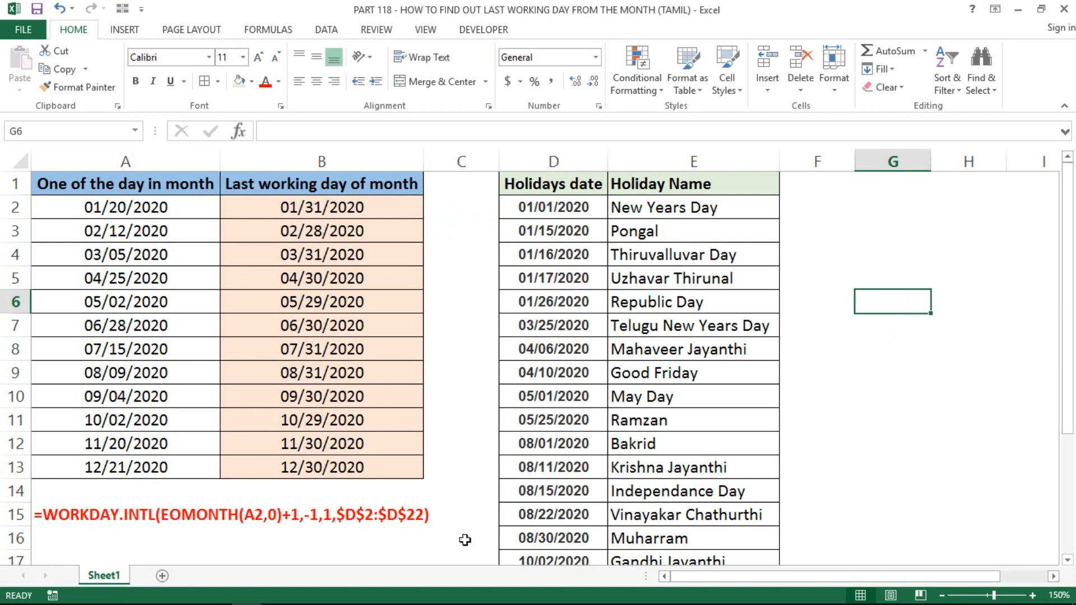
mouse_move(395, 604)
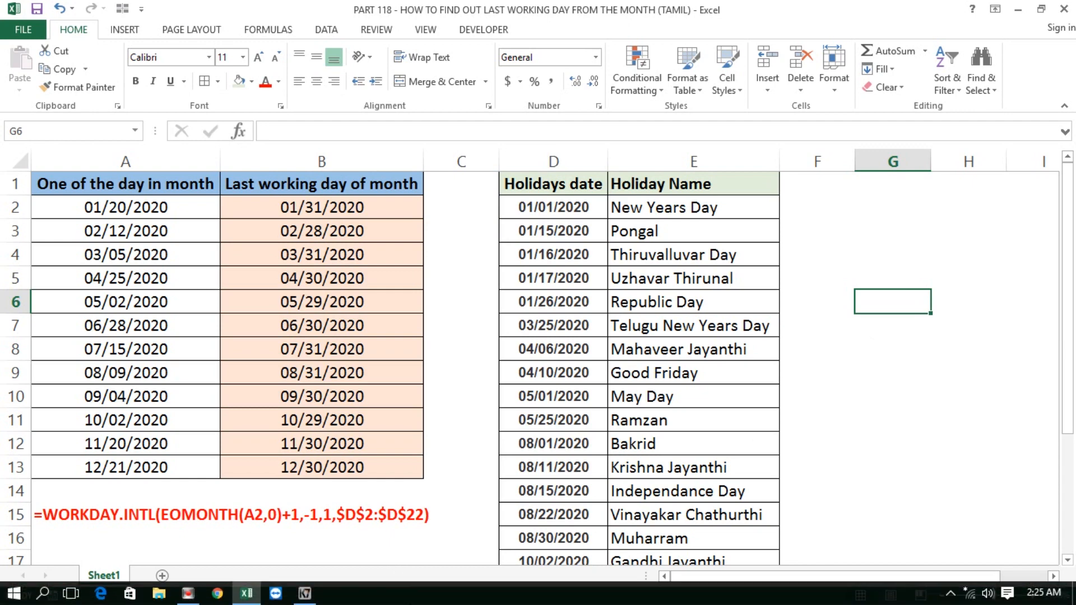
click(190, 595)
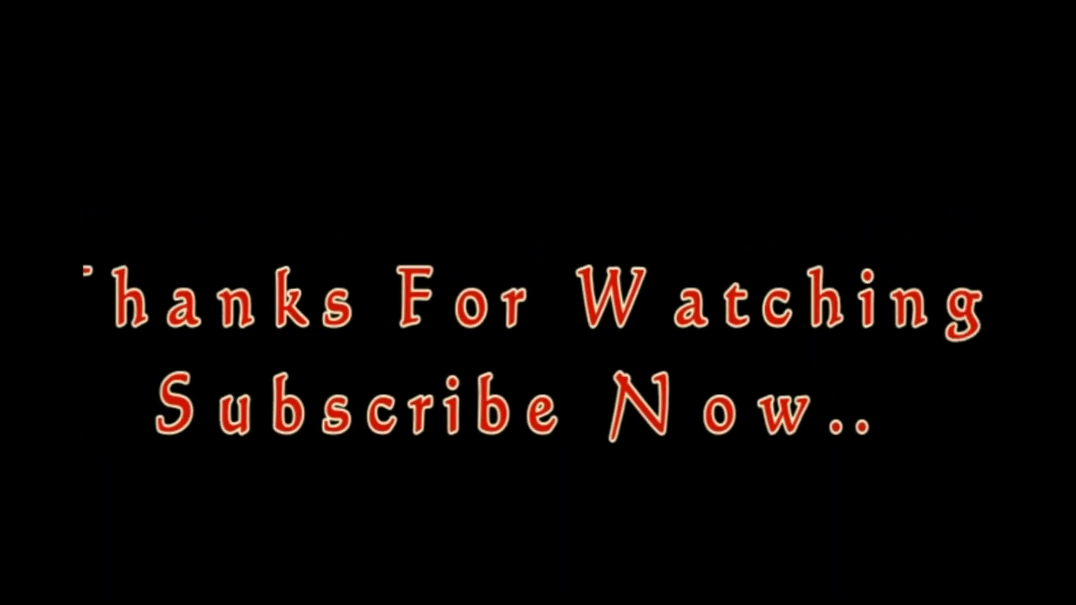